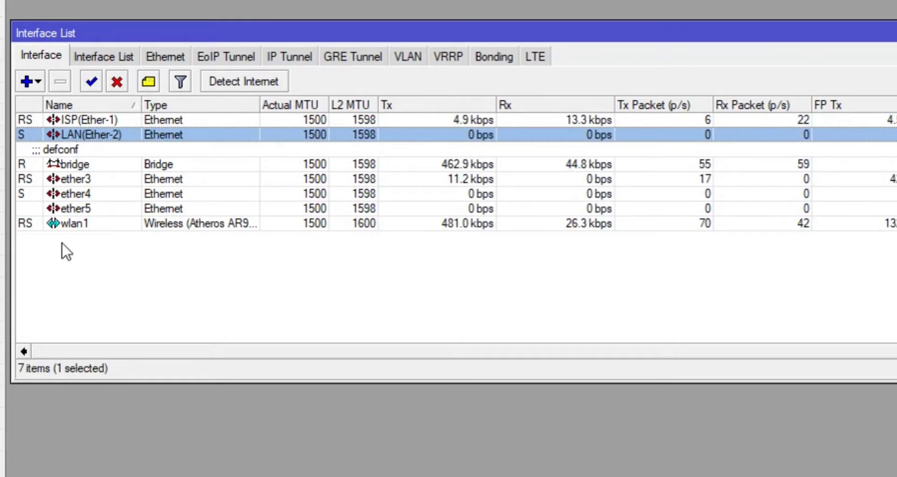
- Review the wlan1 and bridge interfaces and the details of the router's two IP addresses
click(76, 224)
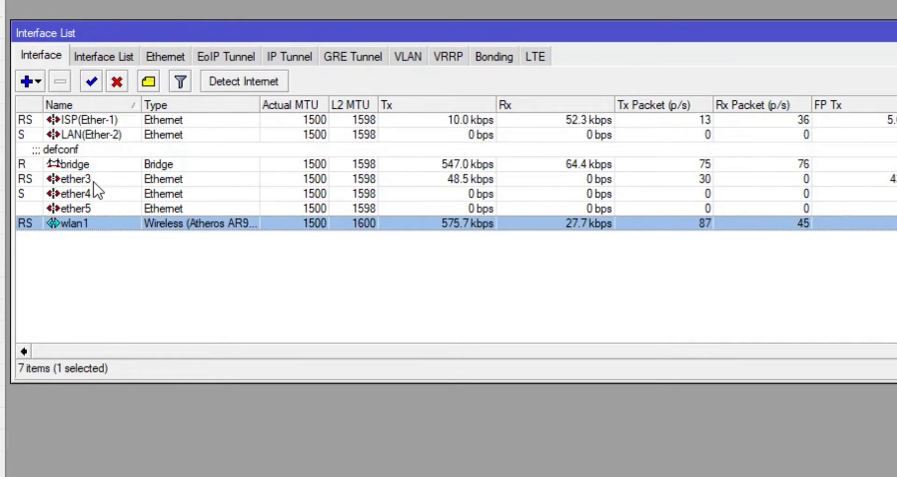
click(88, 168)
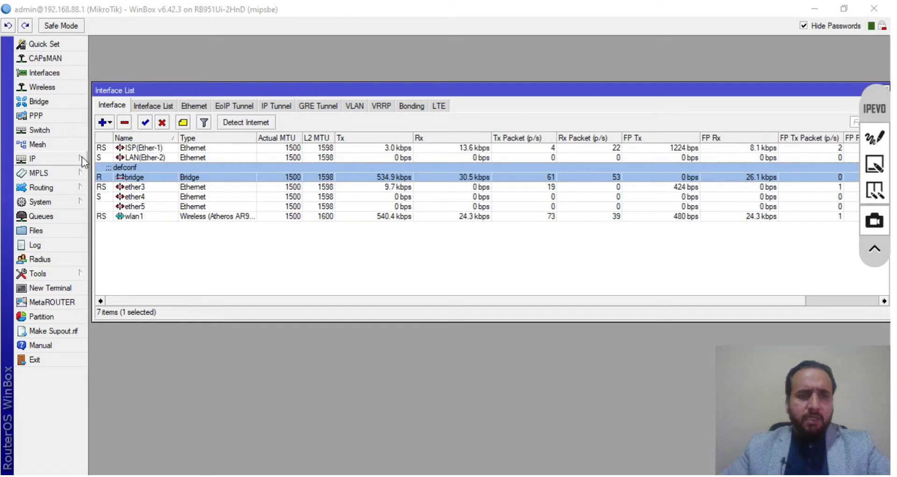
click(84, 159)
click(111, 153)
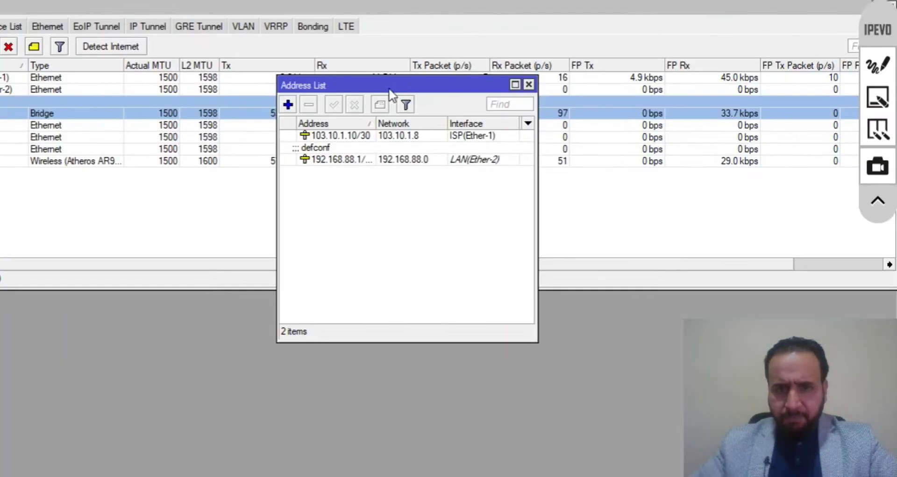
drag(482, 159, 395, 122)
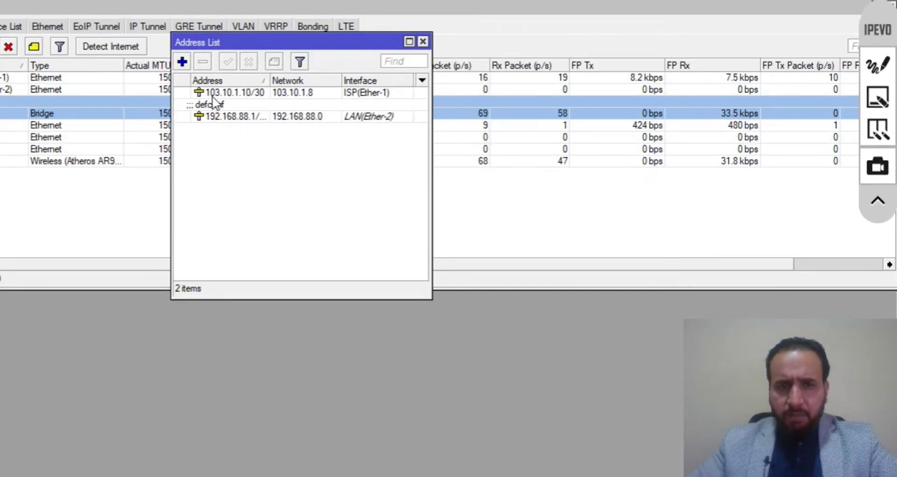
double_click(233, 94)
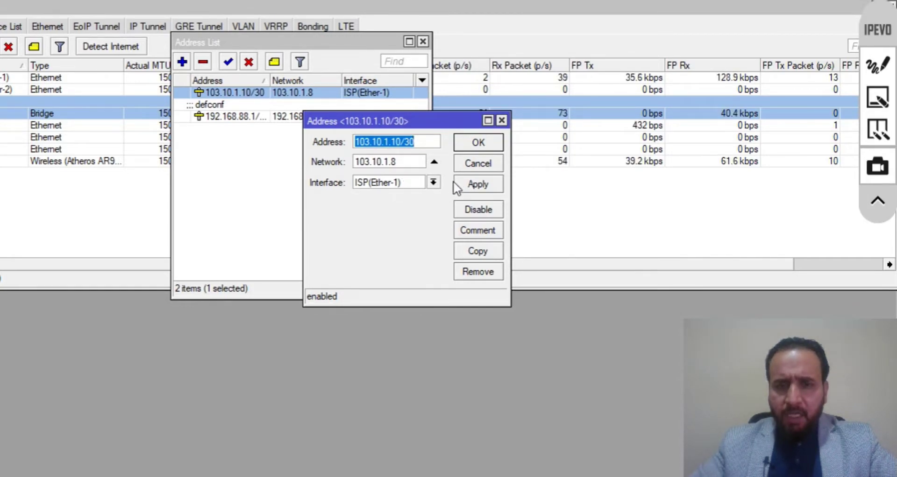
click(469, 164)
double_click(246, 118)
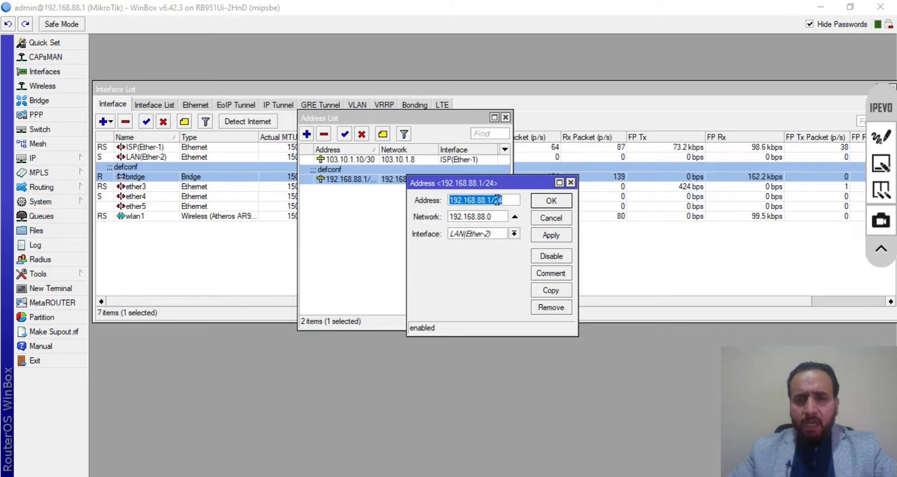
- Review the target, max limit and burst settings of the Desktop simple queue, closing it without changes
click(41, 216)
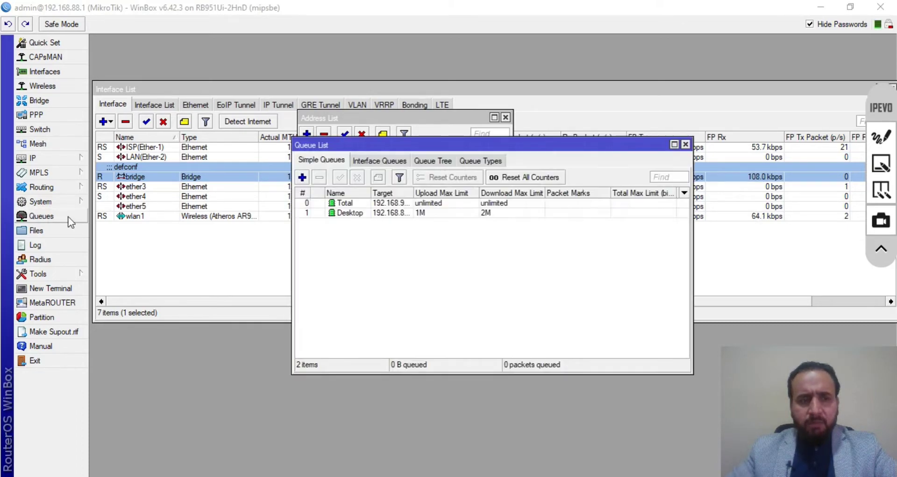
double_click(351, 216)
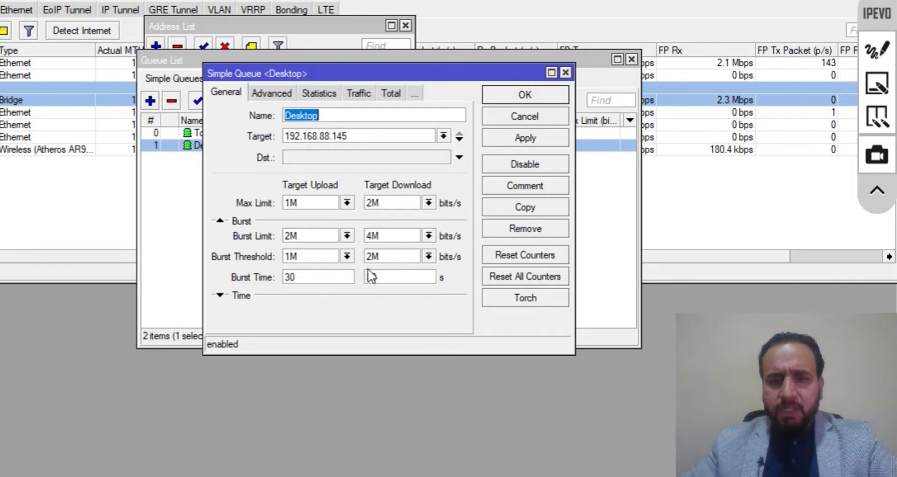
click(506, 113)
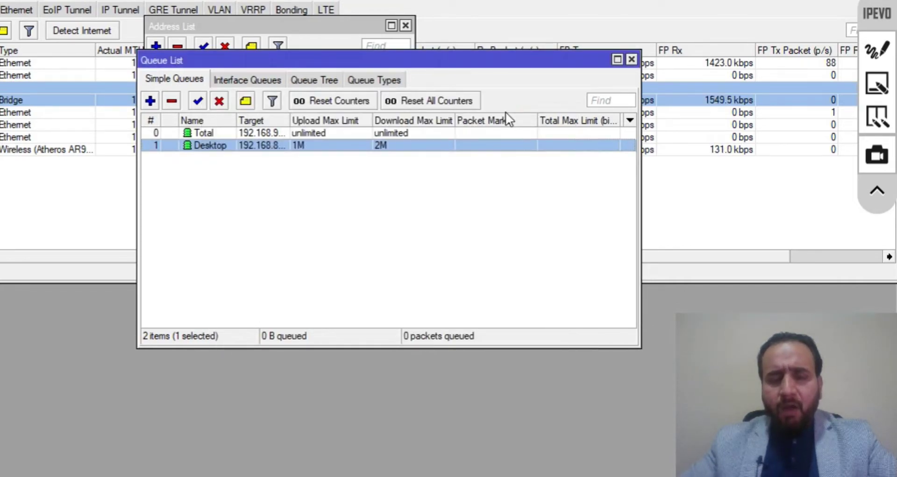
drag(397, 65, 218, 73)
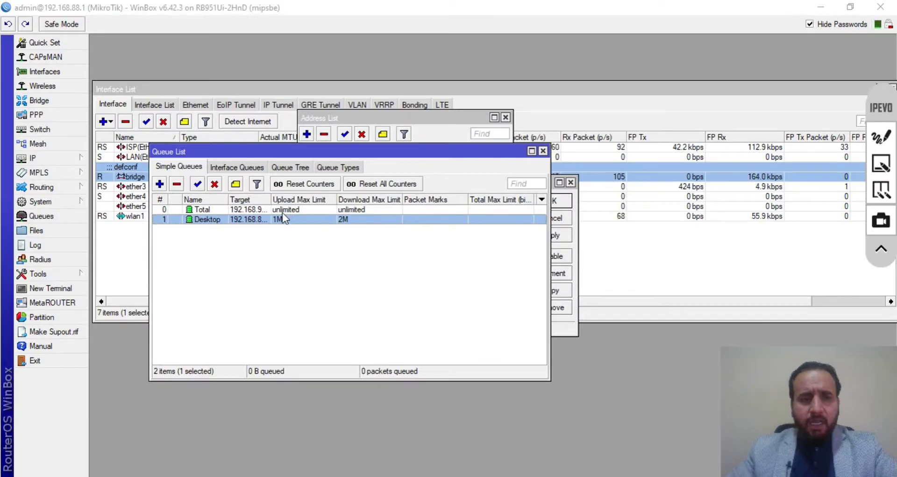
- Copy the MAC address from the DHCP lease of 192.168.88.145
click(68, 159)
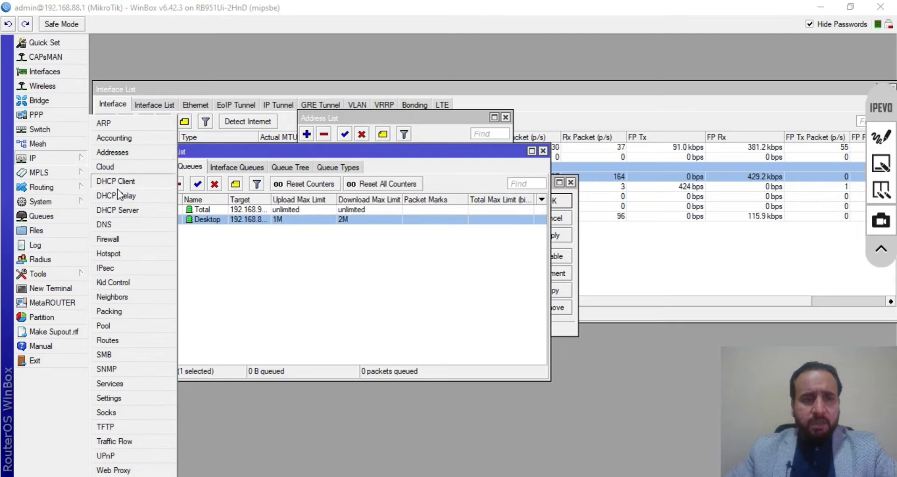
click(117, 209)
click(302, 161)
drag(308, 146, 208, 113)
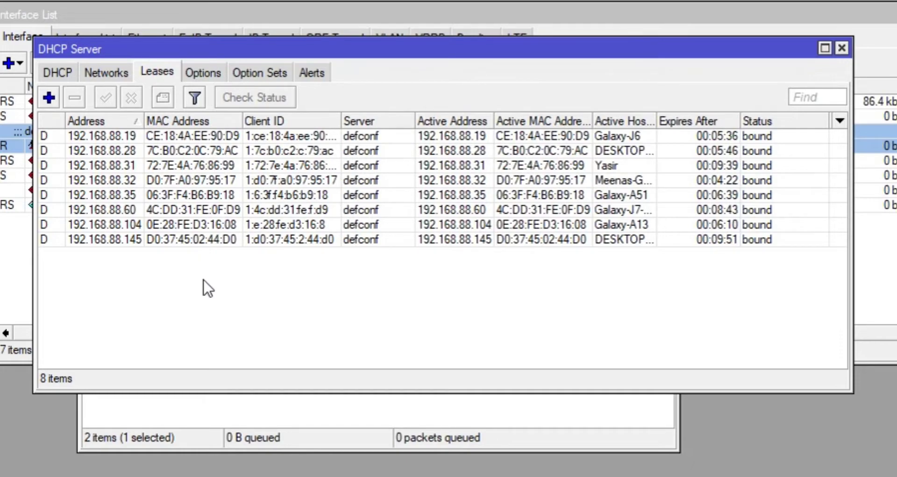
double_click(230, 242)
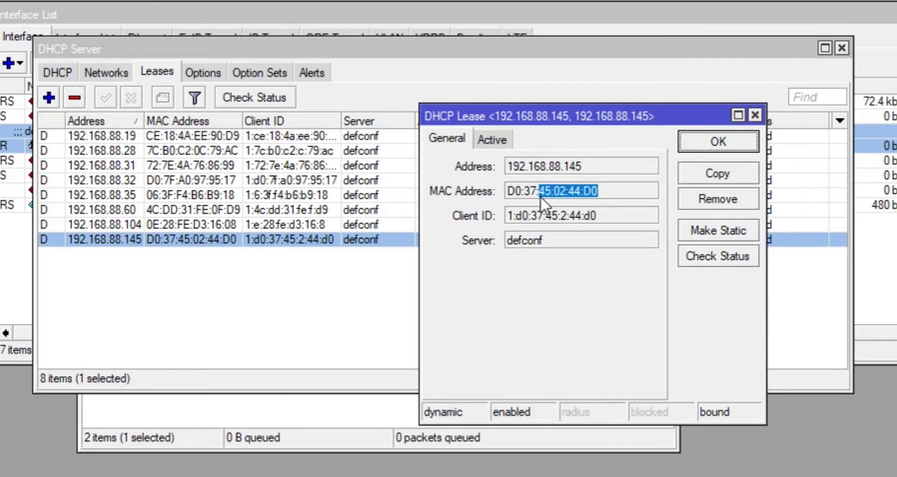
drag(540, 195, 511, 192)
right_click(526, 188)
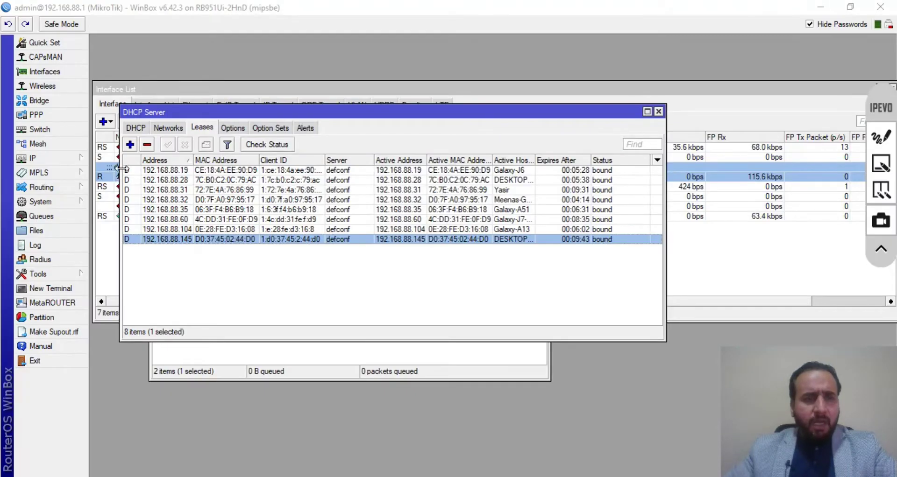
- Start a new firewall mangle rule with its chain set to forward
click(85, 157)
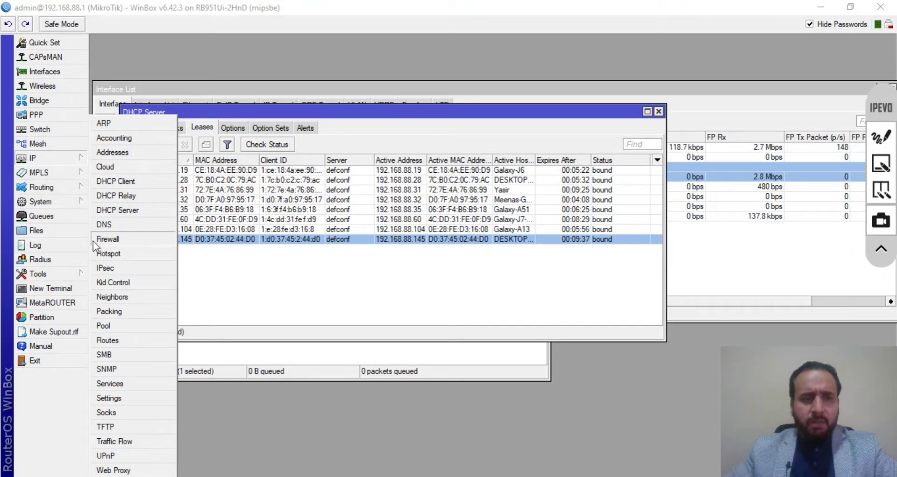
click(112, 240)
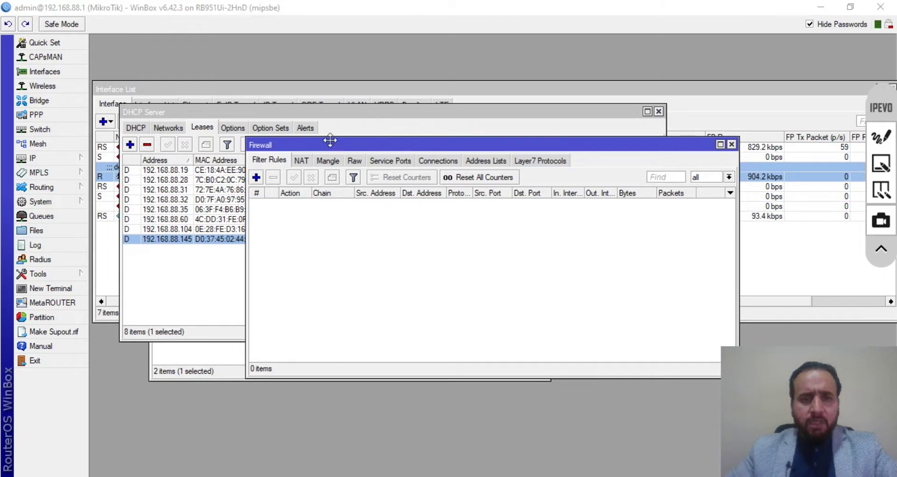
drag(330, 140, 235, 80)
click(233, 99)
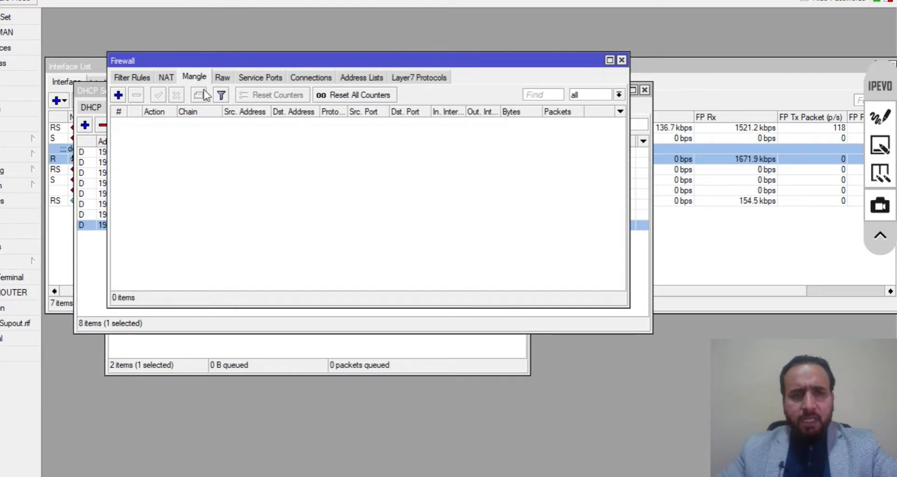
click(117, 95)
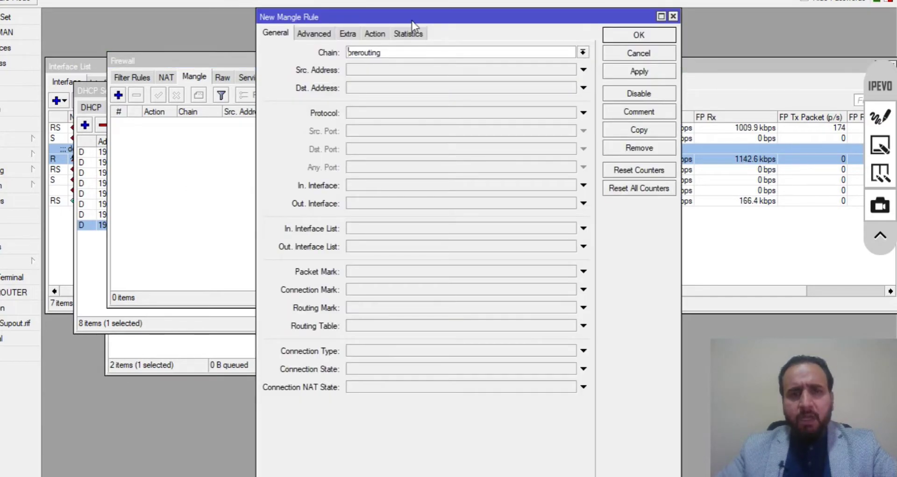
drag(408, 14, 299, 14)
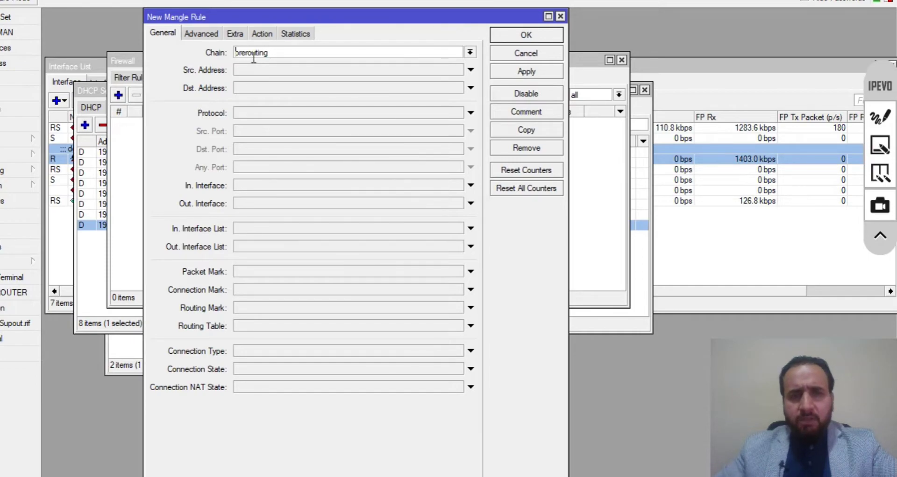
click(469, 52)
click(260, 64)
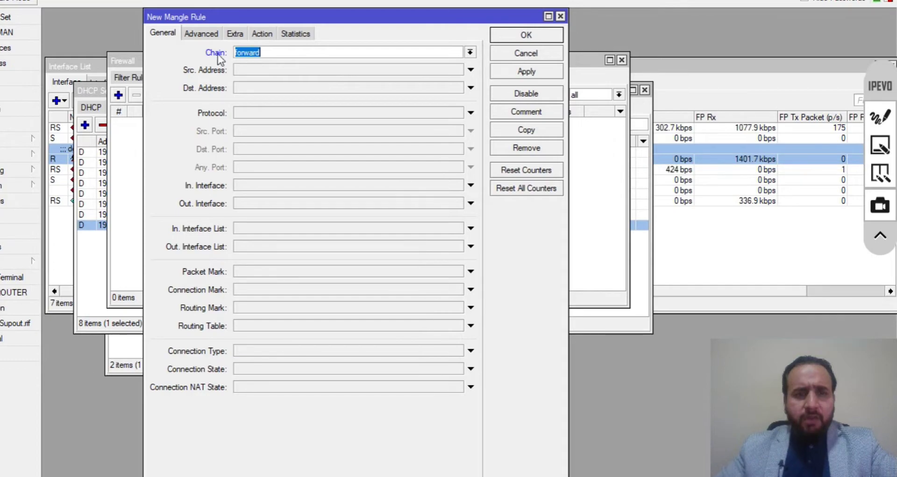
- Set the mangle rule's source MAC address to D0:37:45:02:44:D0
click(200, 37)
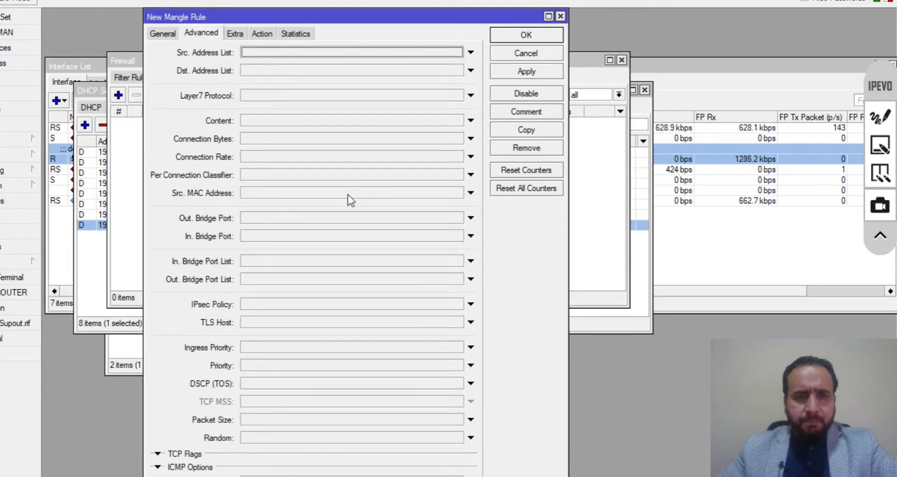
click(262, 194)
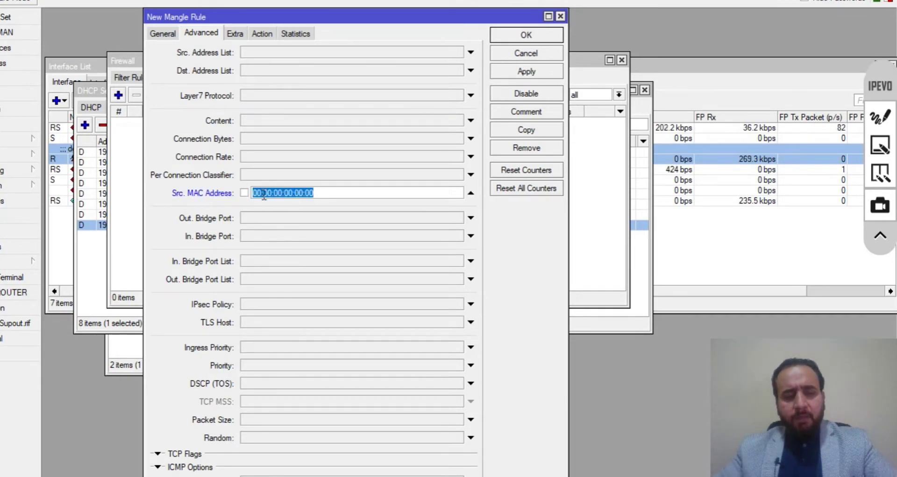
text(D0:37:45:02:44:D0)
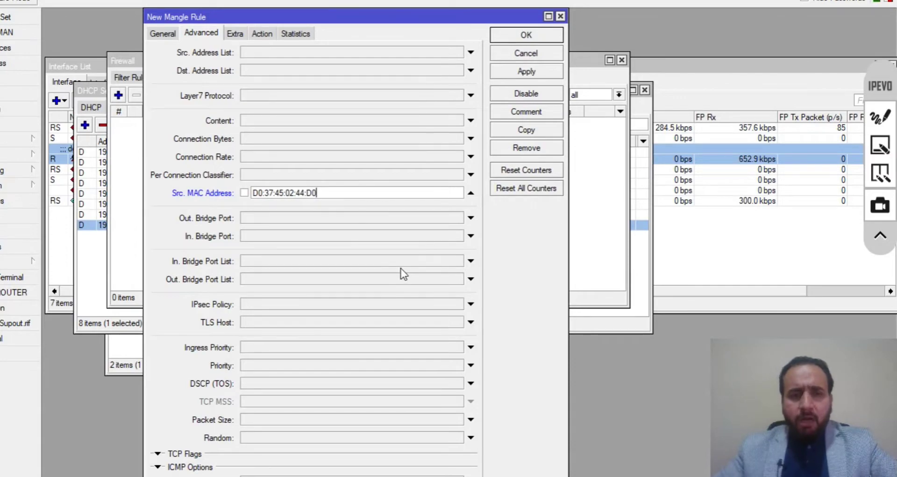
- Check the MAC address in the DHCP lease of 192.168.88.145 and return to the new mangle rule
click(29, 151)
click(77, 197)
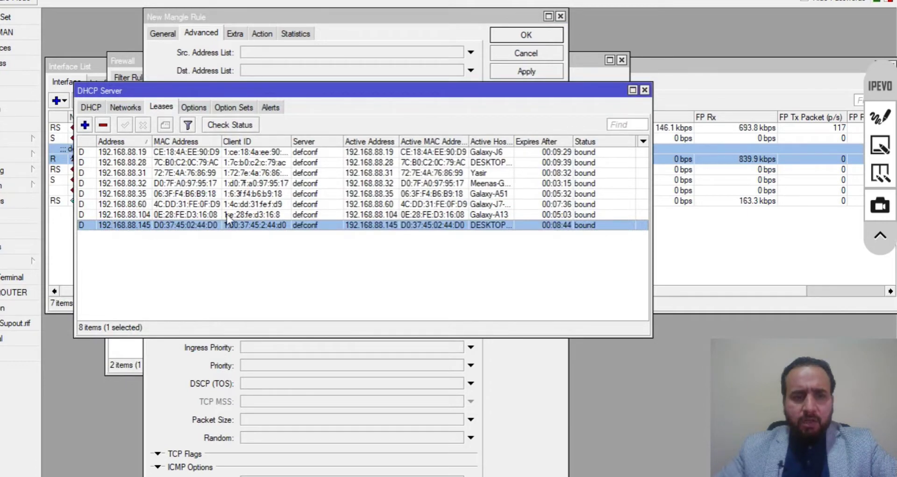
double_click(256, 225)
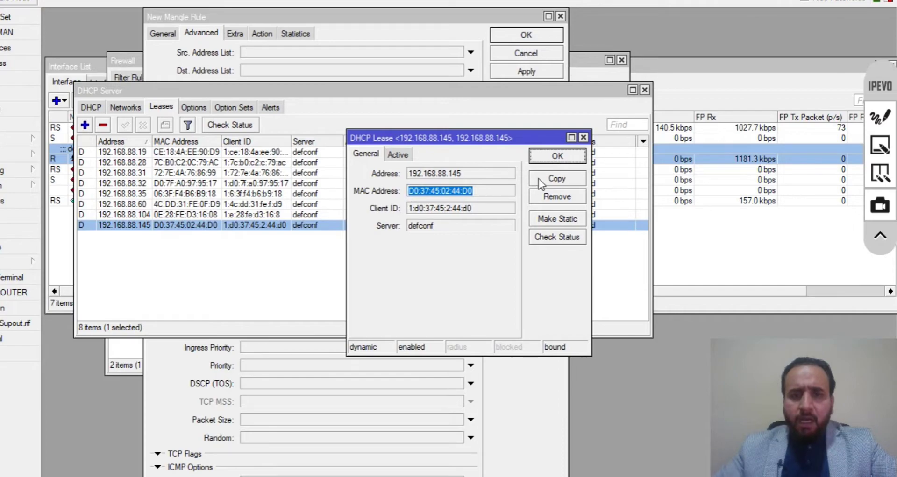
click(578, 156)
click(321, 18)
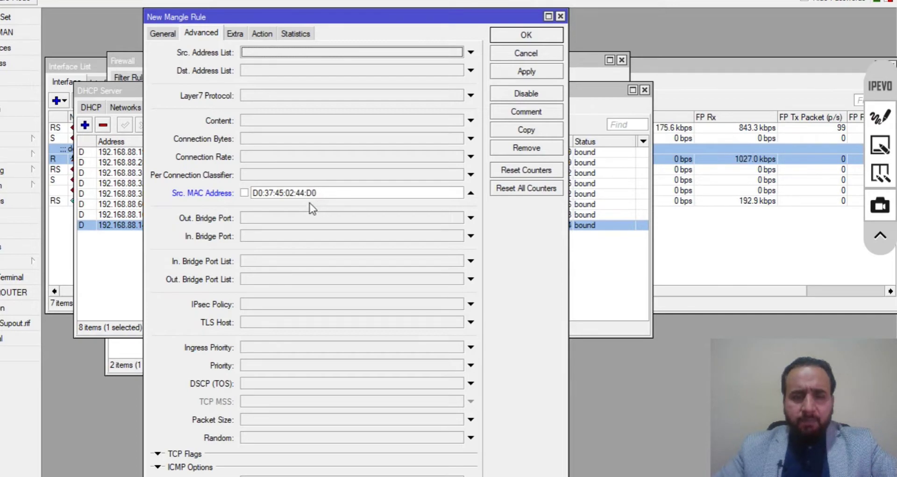
- Set the mangle rule's action to mark connection with the new connection mark Mark-Conn-Desktop
click(261, 34)
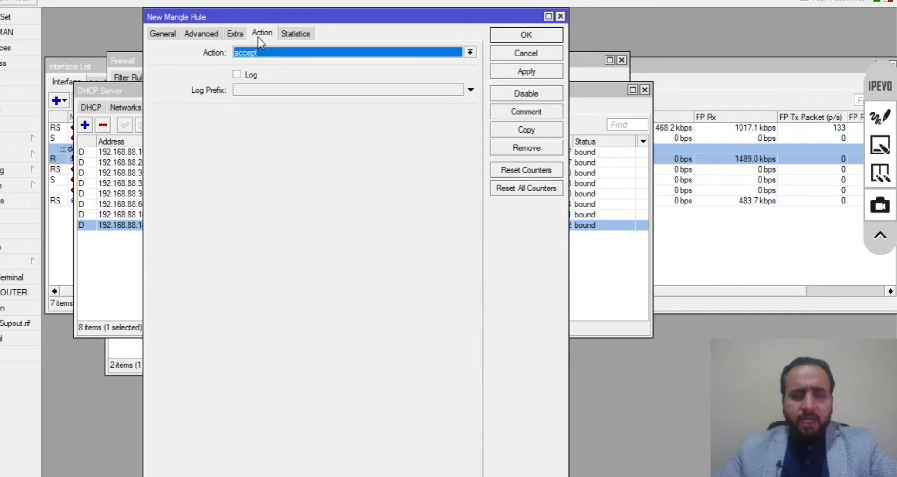
click(264, 54)
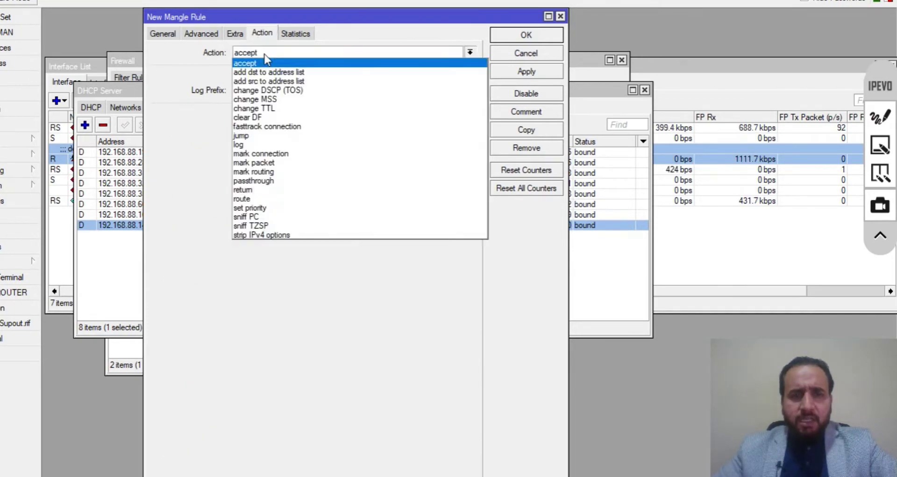
click(273, 155)
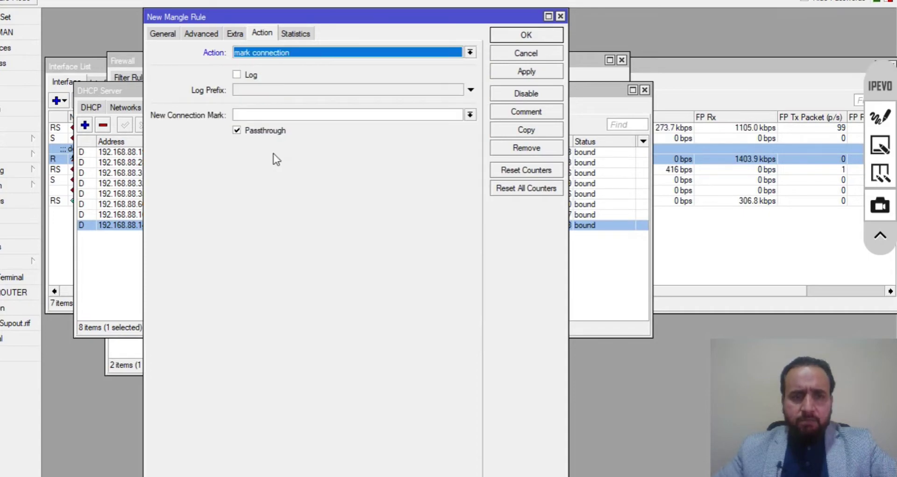
click(260, 115)
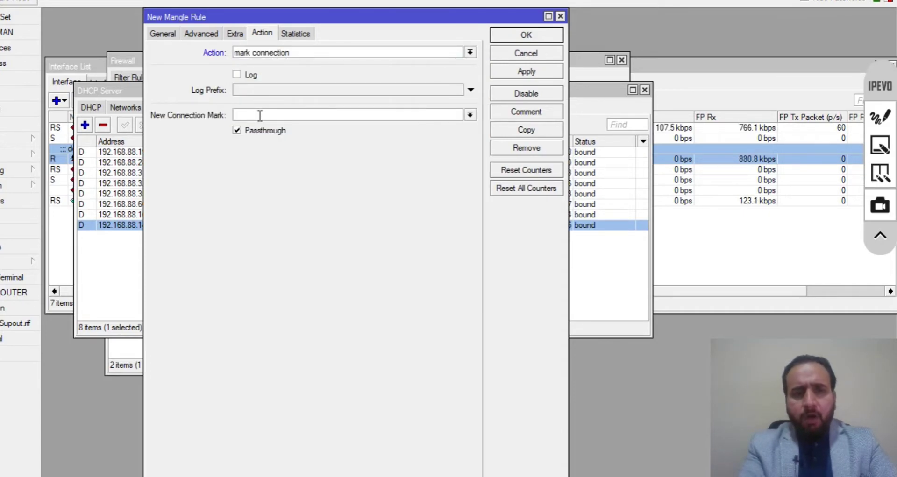
text(Mark-)
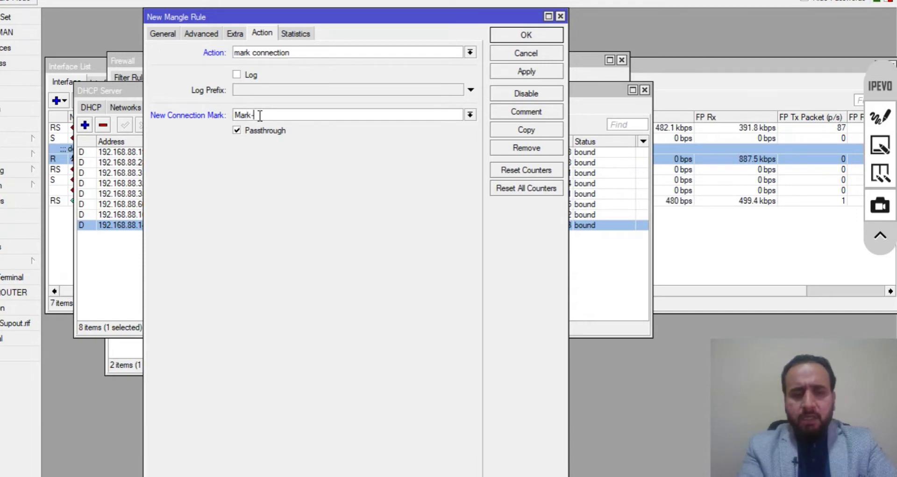
text(Conn)
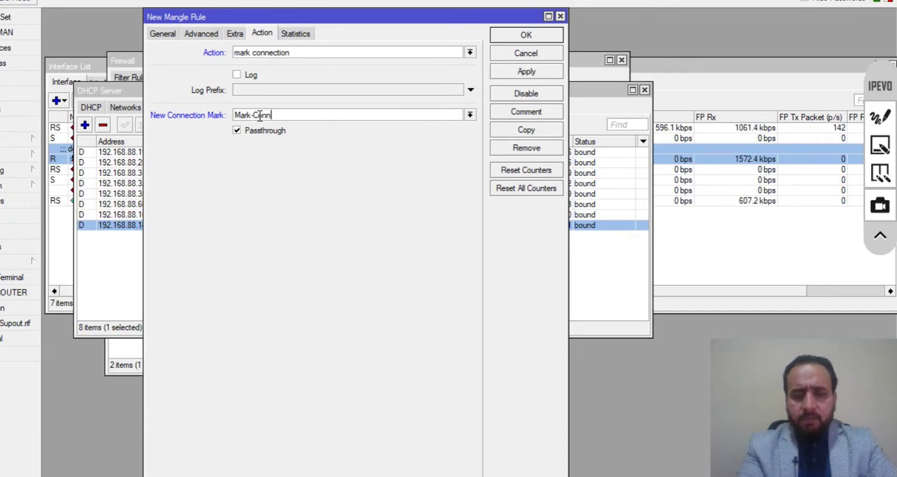
text(-Desktop)
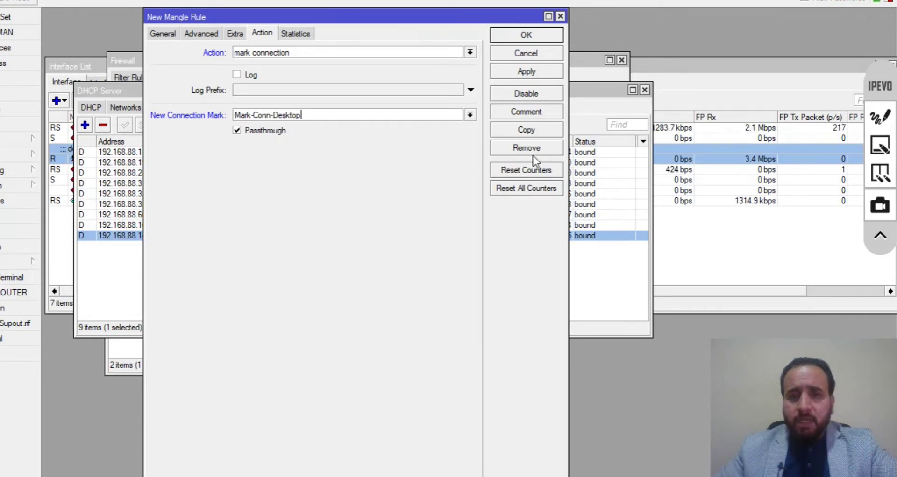
- Add the comment "Mark Connection Desktop" to the new mangle rule and save the rule
click(526, 112)
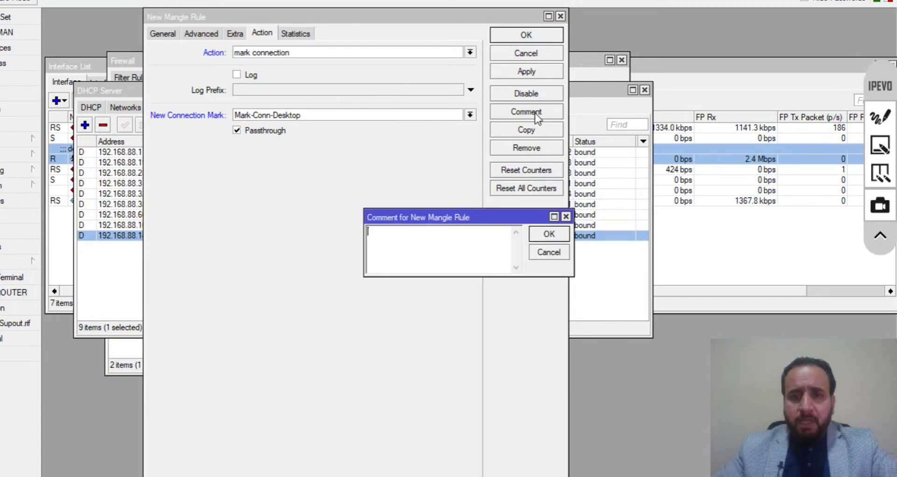
drag(426, 220, 290, 228)
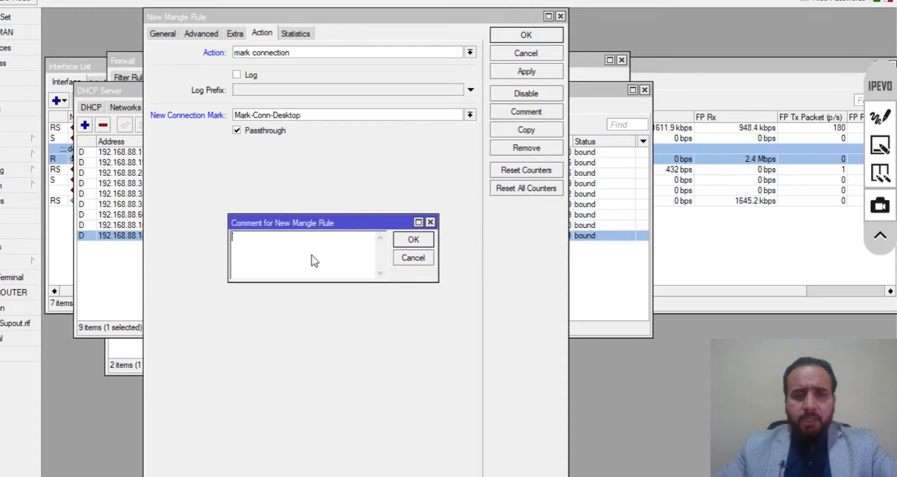
text(Mar)
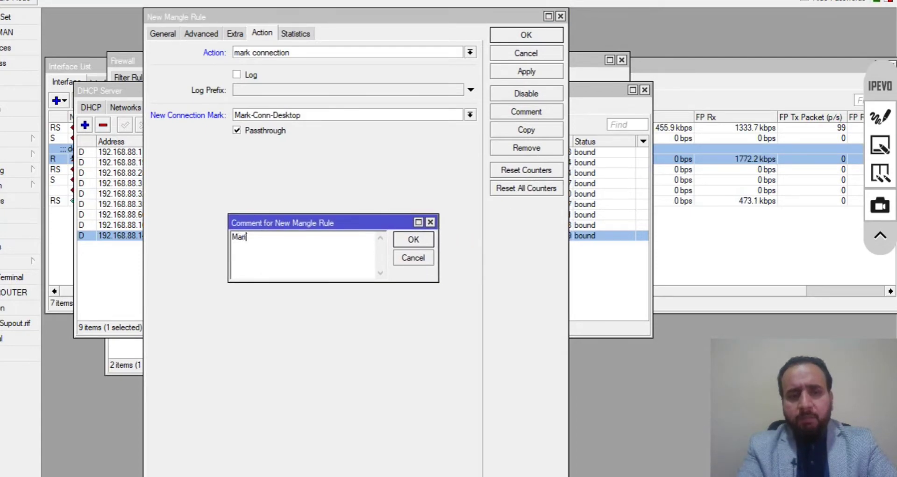
text(k Connection Desktop)
click(413, 240)
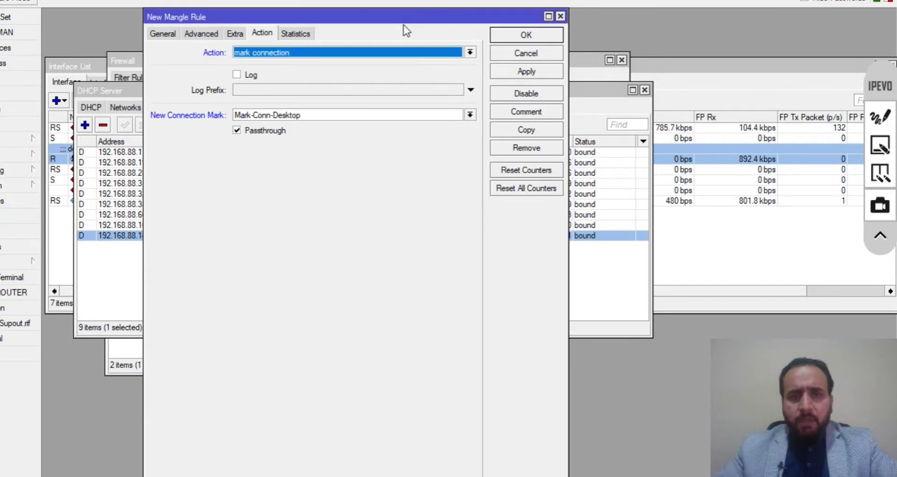
click(502, 71)
click(504, 41)
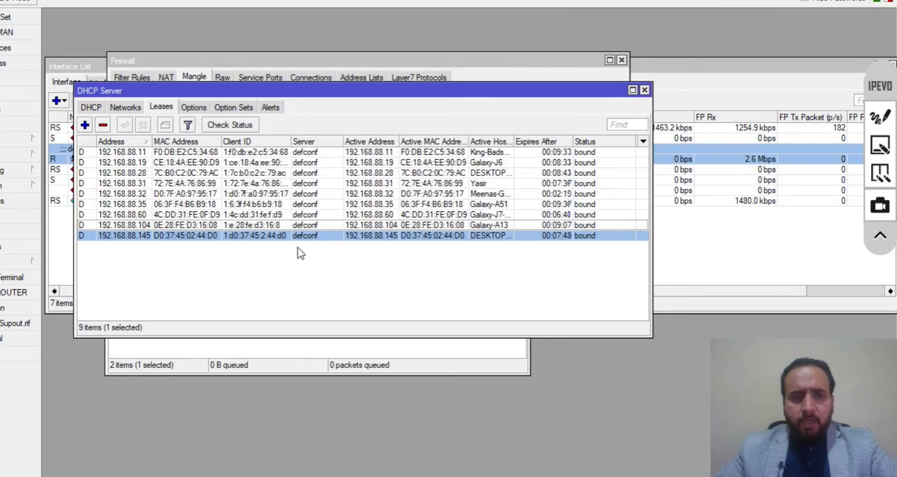
- Return to the firewall's mangle rules and start another new rule with its chain set to forward
click(264, 349)
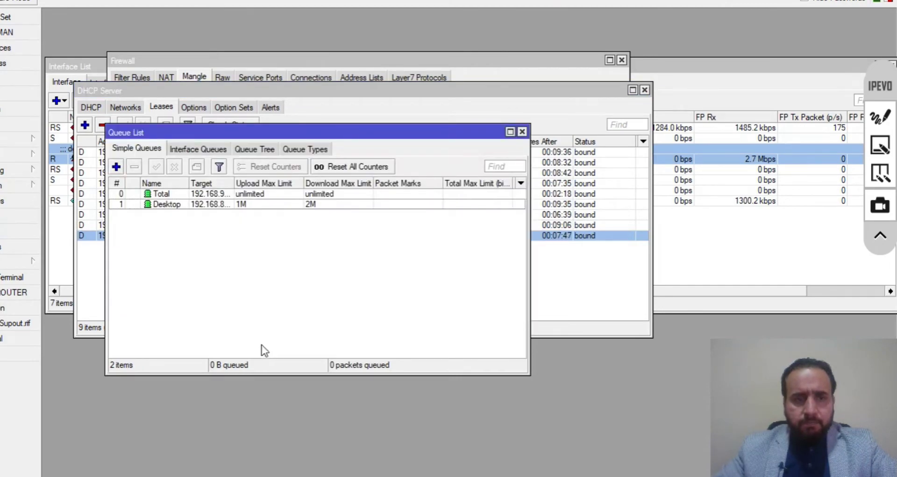
click(186, 63)
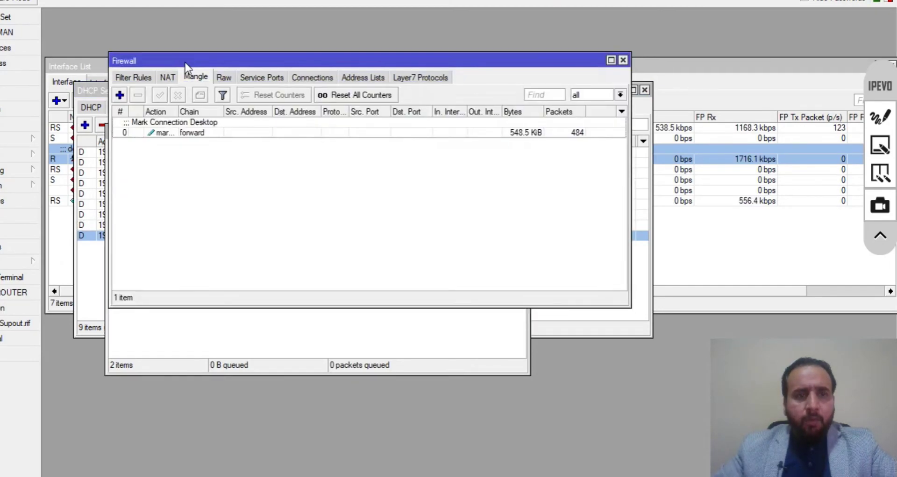
click(121, 97)
click(167, 34)
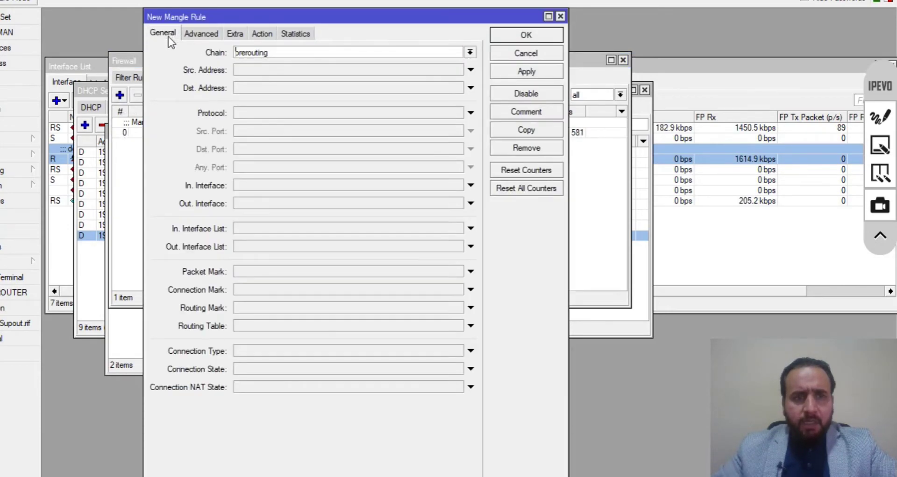
click(470, 52)
click(271, 62)
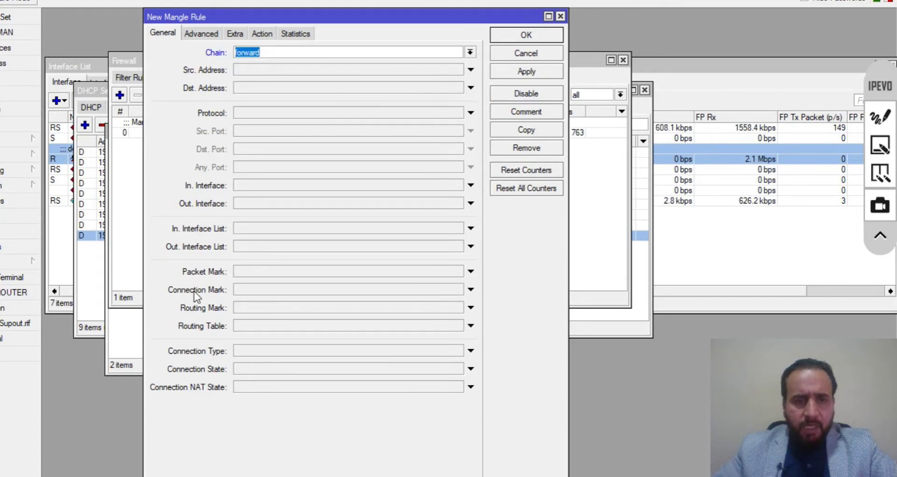
- Make the new mangle rule match the connection mark Mark-Conn-Desktop
click(295, 291)
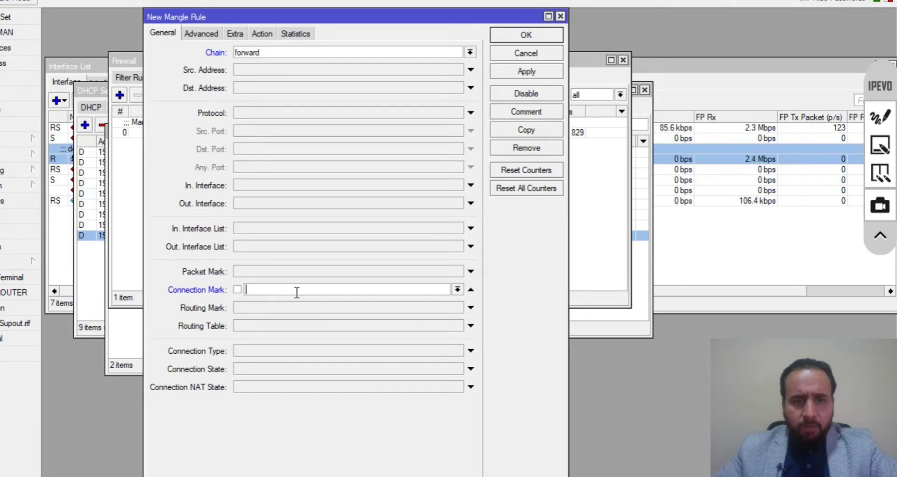
click(455, 290)
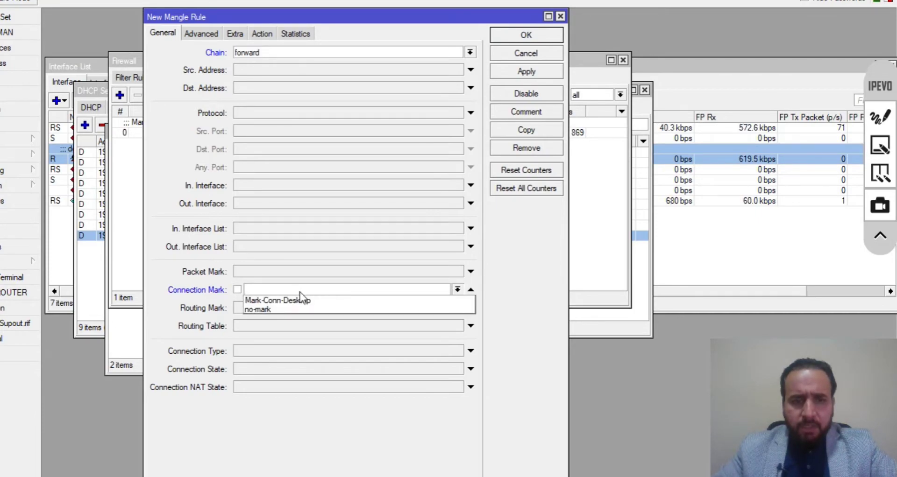
click(287, 300)
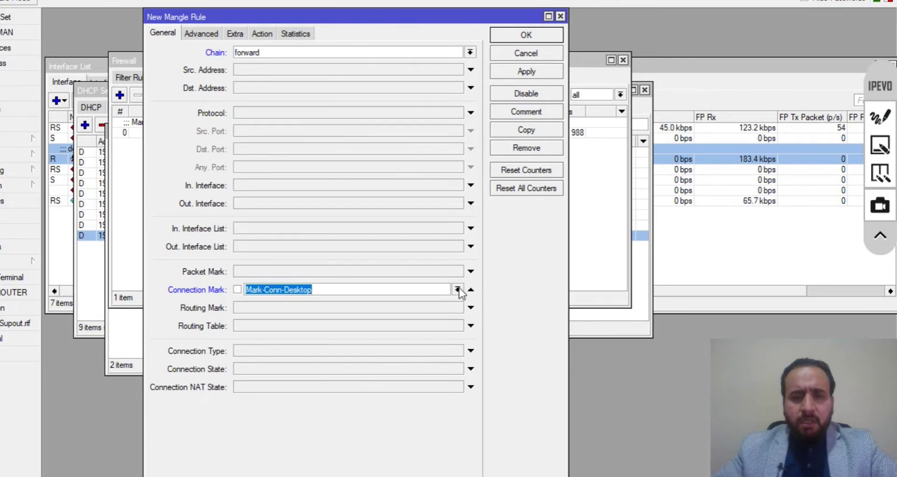
click(457, 290)
click(298, 301)
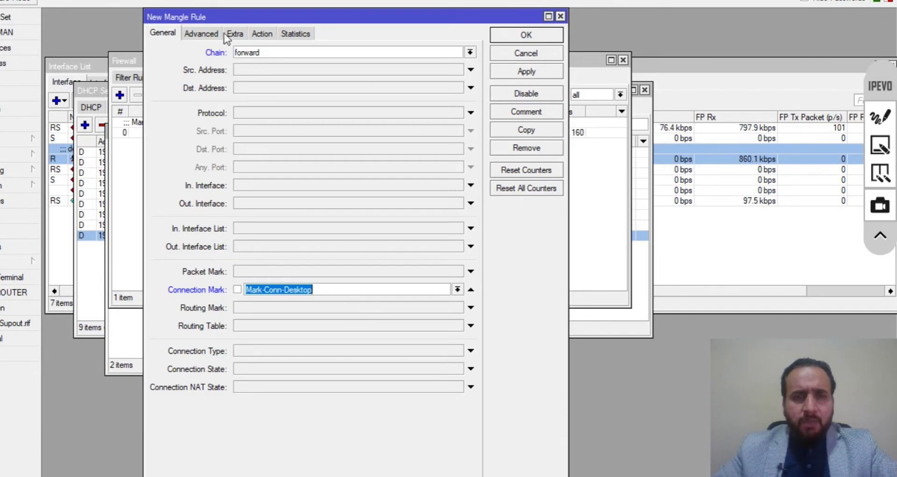
- Set the second mangle rule's action to mark packet with the new packet mark Mark-Packet-Desktop
click(262, 34)
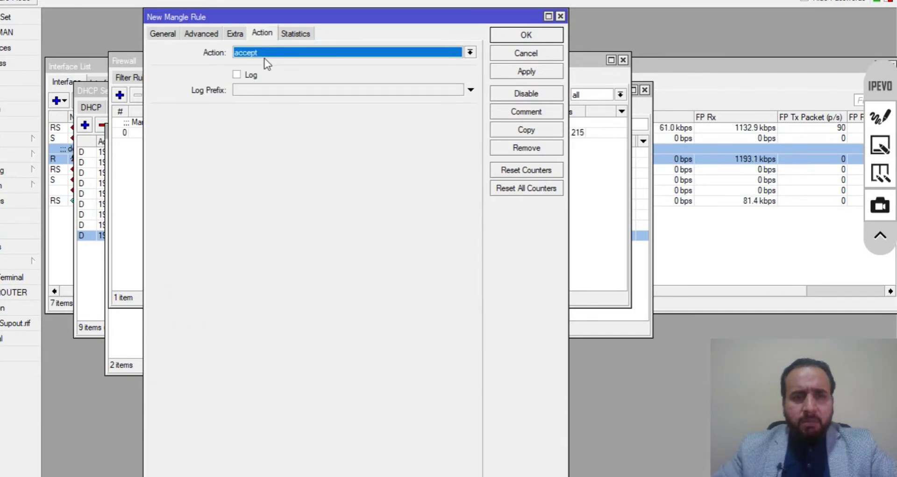
click(279, 53)
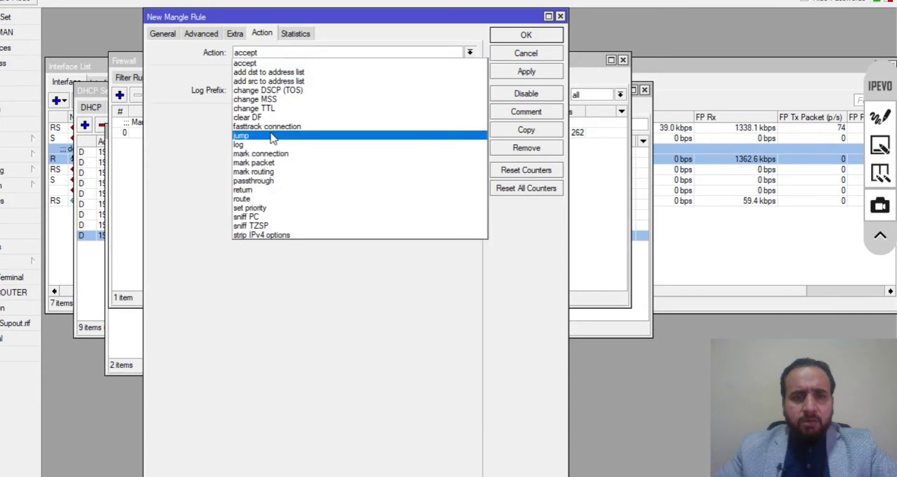
click(271, 162)
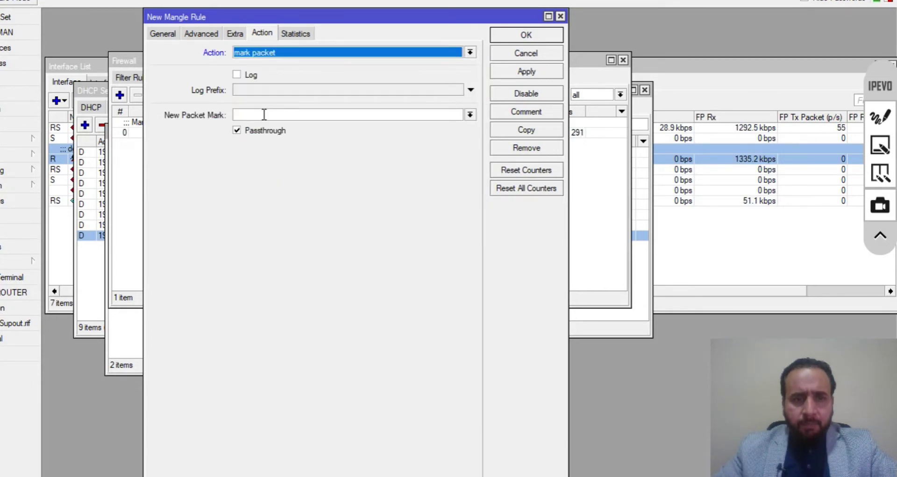
click(266, 115)
text(Mark-)
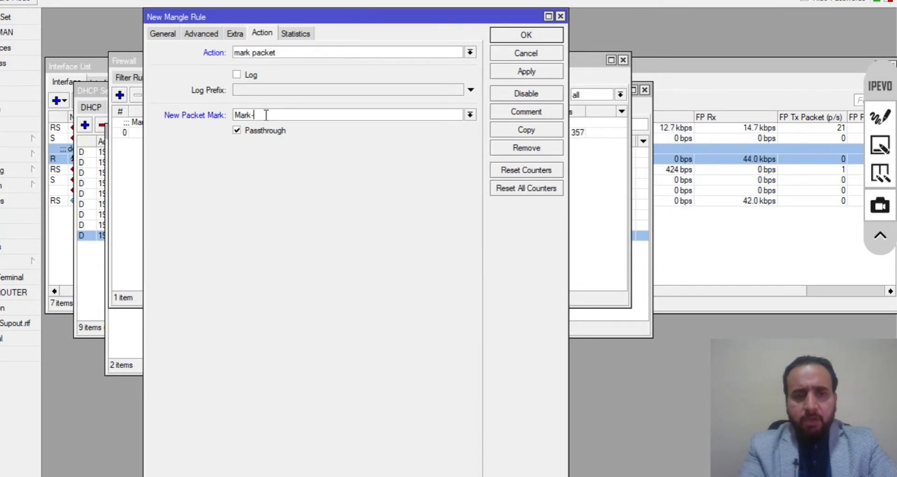
text(Packet -Desktop)
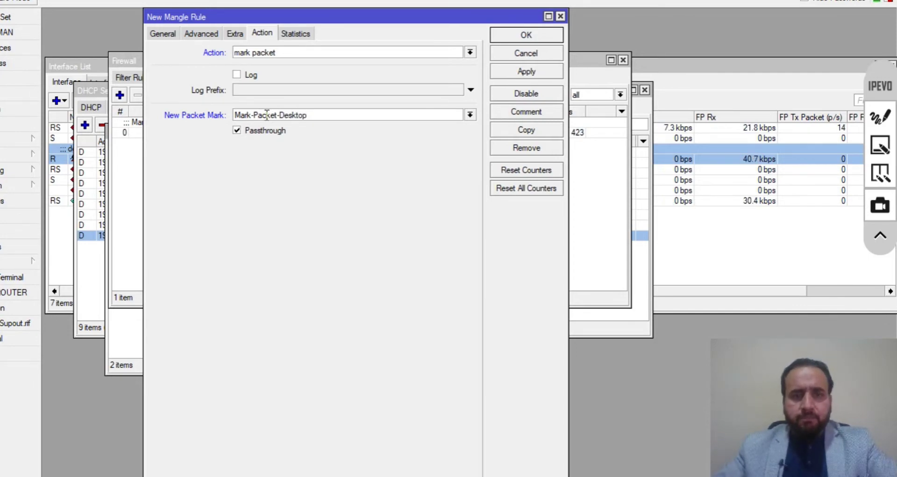
- Add the comment "Mark Packet Desktop" to the packet-marking mangle rule
click(522, 115)
text(Mar)
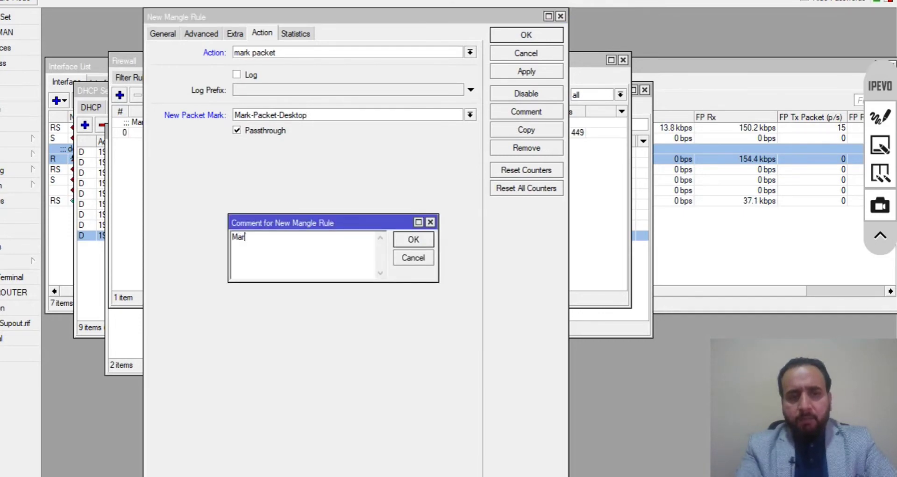
text(k Packet Desktop)
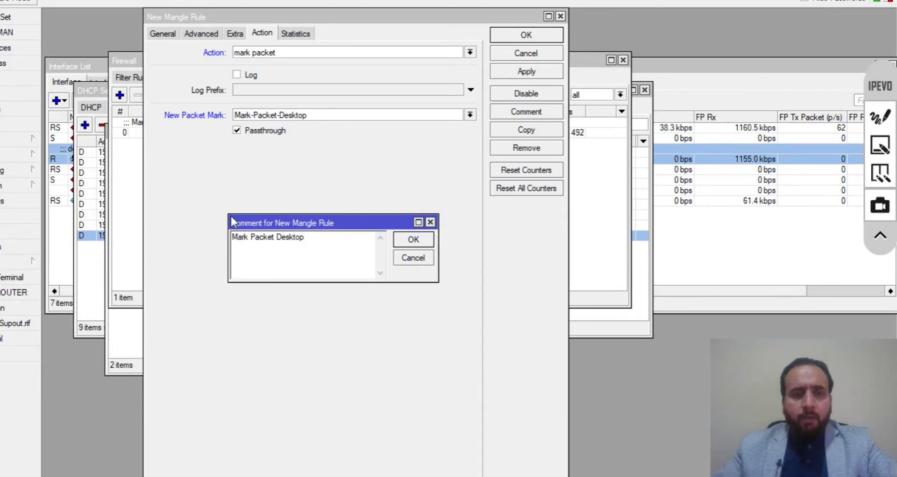
click(411, 239)
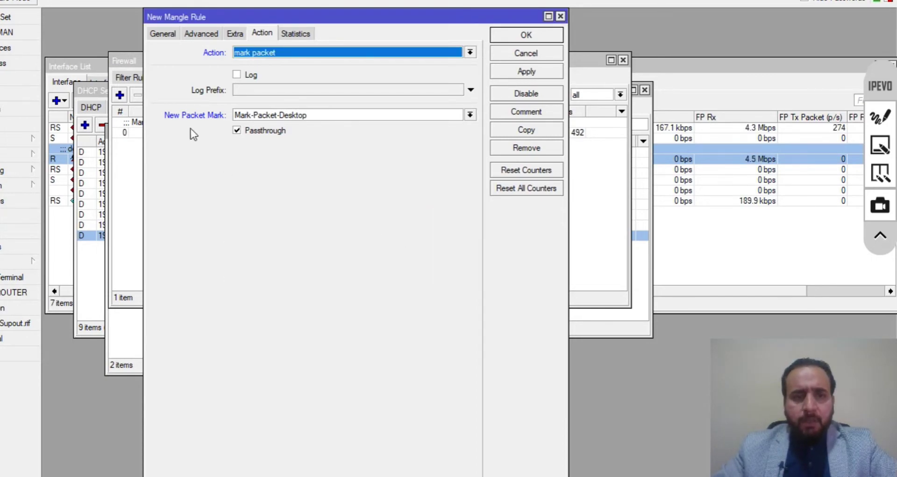
- Turn off passthrough for the packet-marking rule and save the rule
click(239, 133)
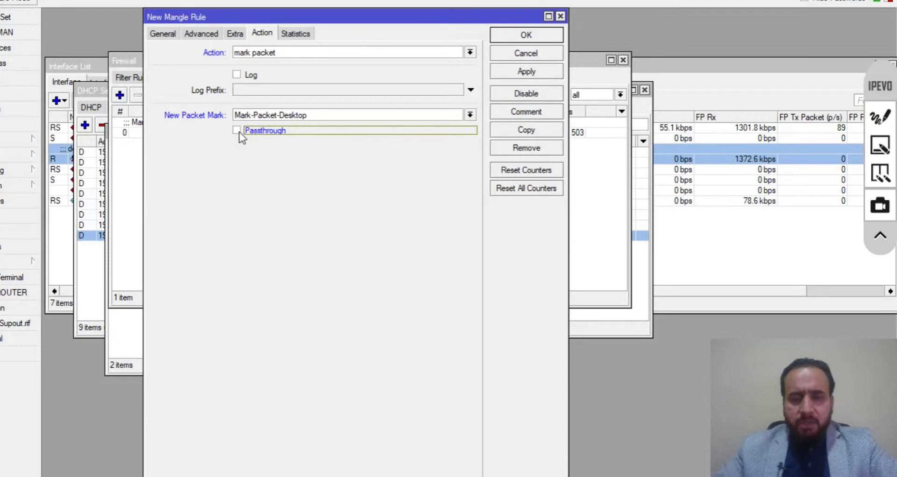
click(528, 75)
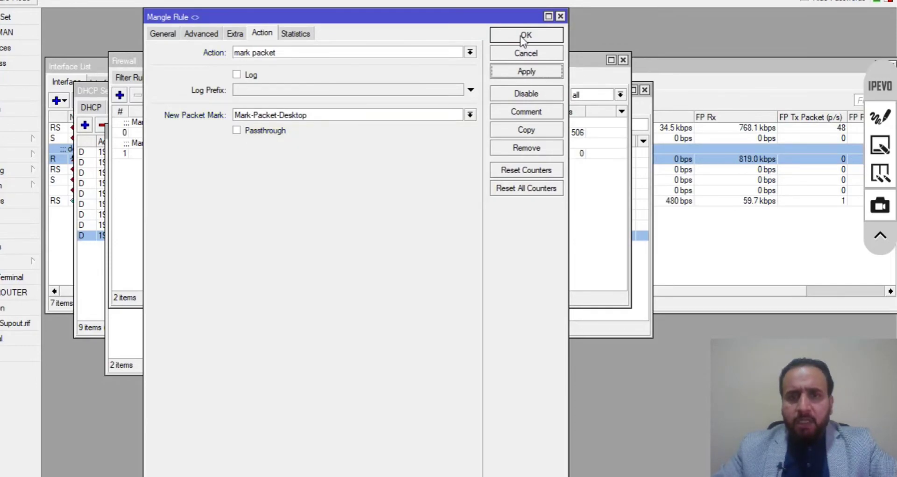
click(518, 35)
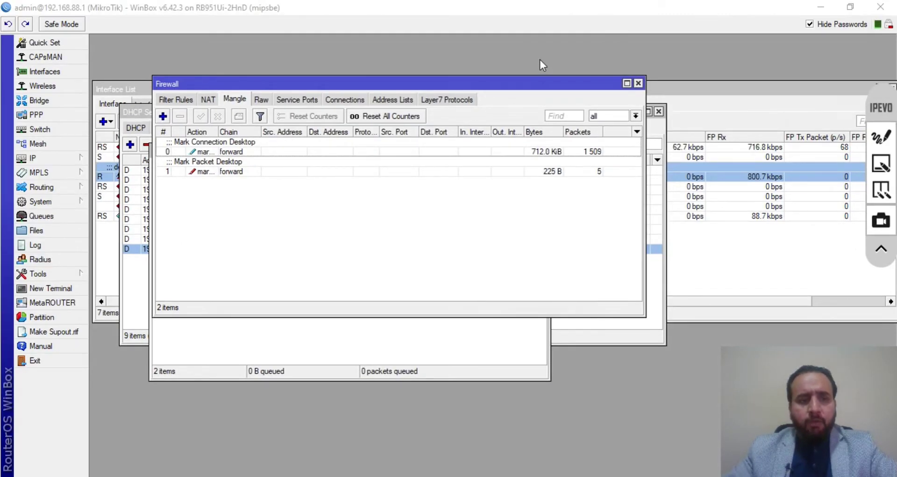
- Delete the existing simple queues Total and Desktop from the queue list
click(47, 216)
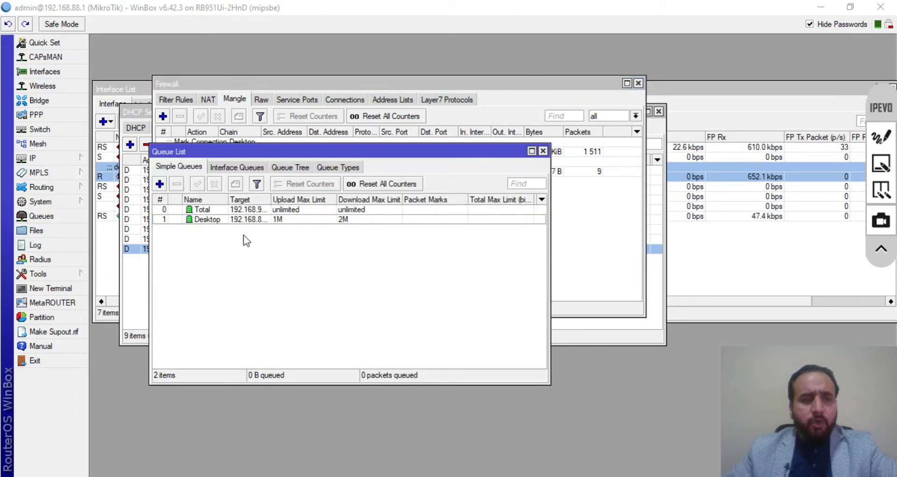
drag(233, 148, 214, 74)
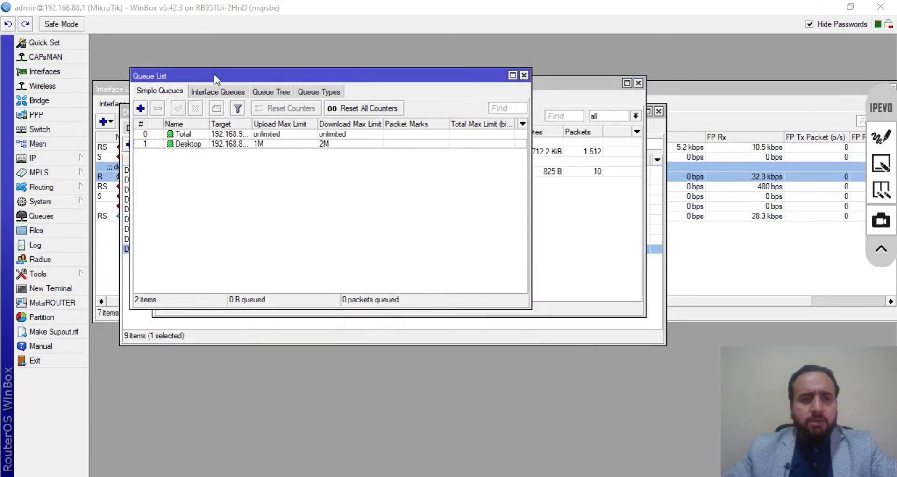
click(200, 135)
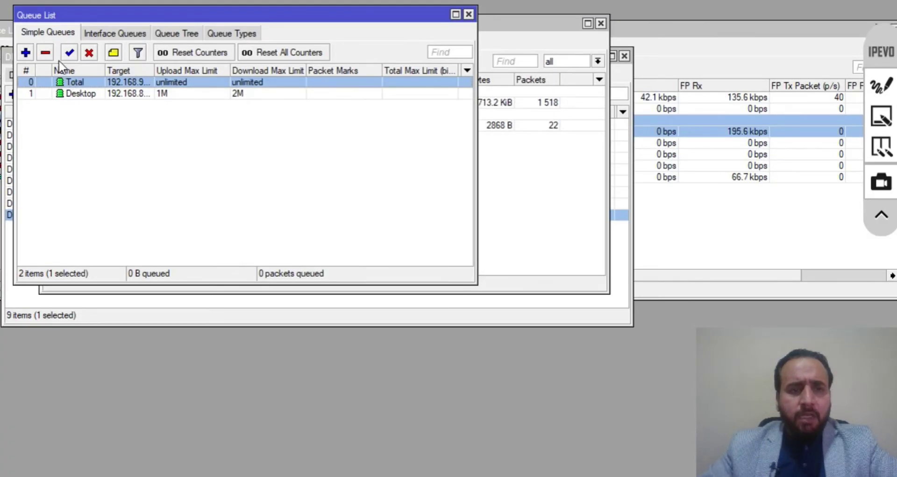
click(45, 52)
click(72, 84)
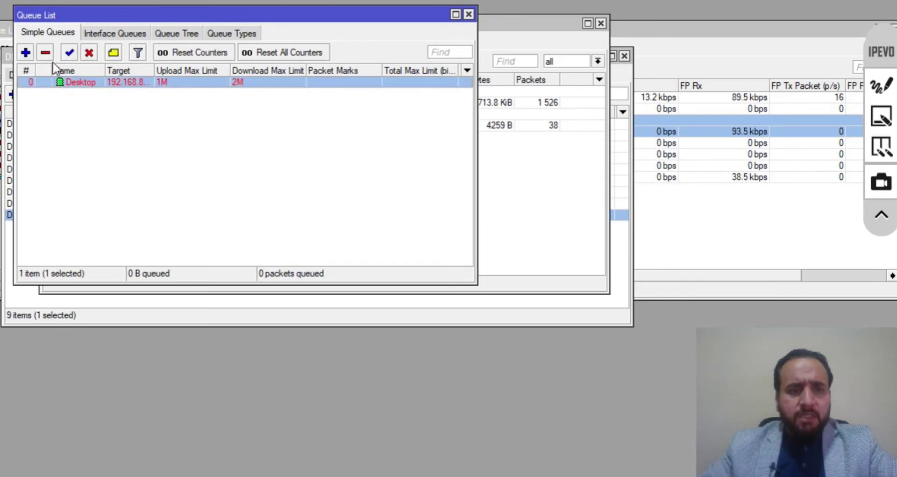
click(46, 53)
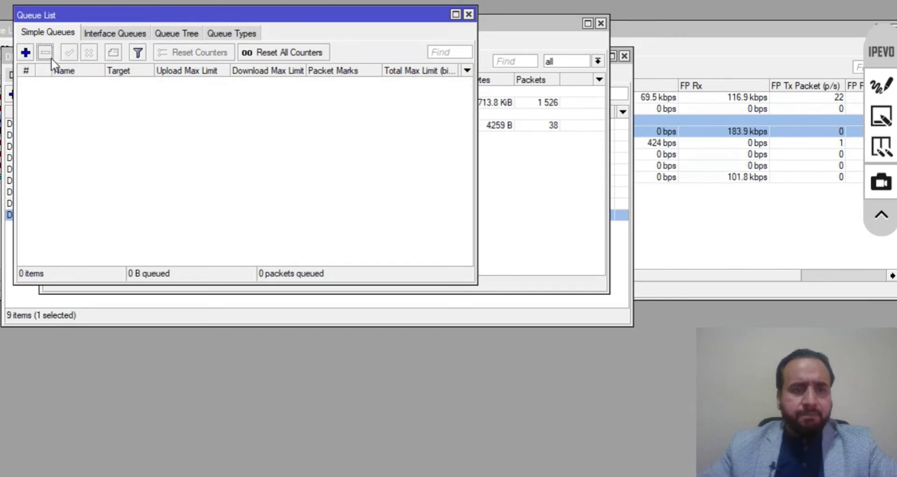
- Start a new simple queue and name it Desktop
click(26, 52)
drag(339, 113, 104, 42)
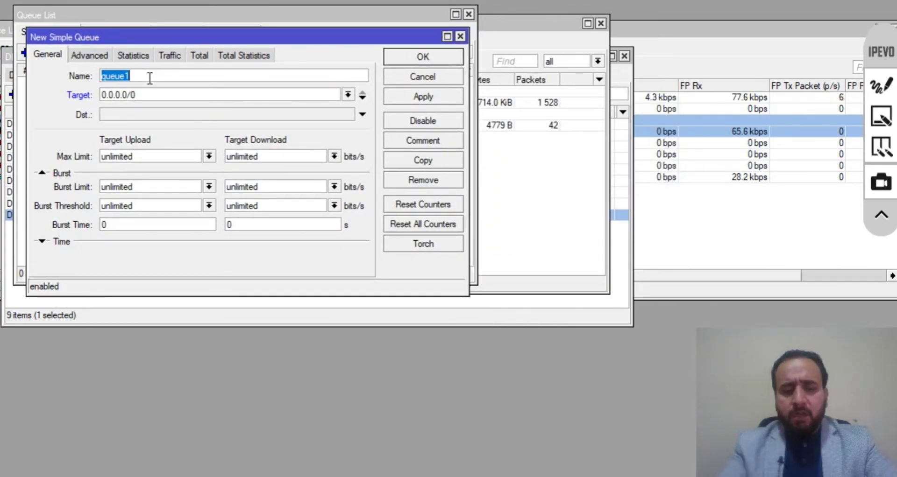
text(Desk)
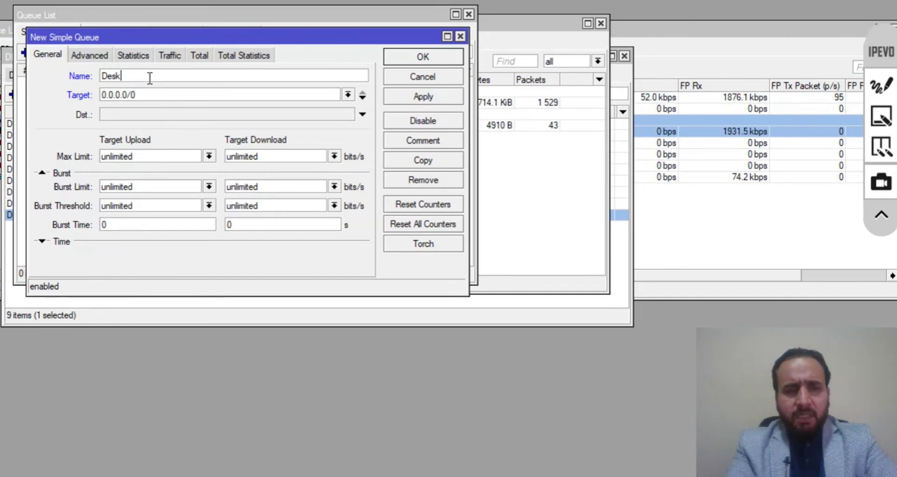
text(top)
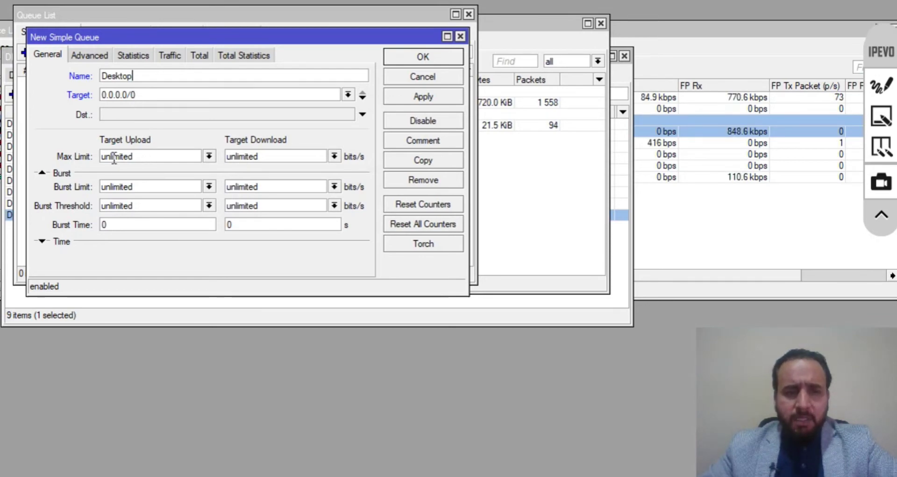
- Set the Desktop queue's max limit to 1M for target upload and 2M for target download
click(209, 156)
click(116, 238)
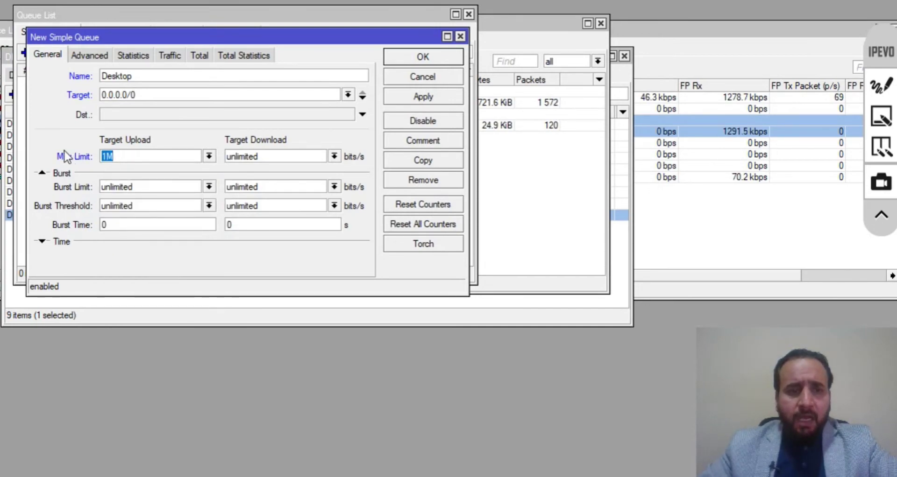
click(334, 156)
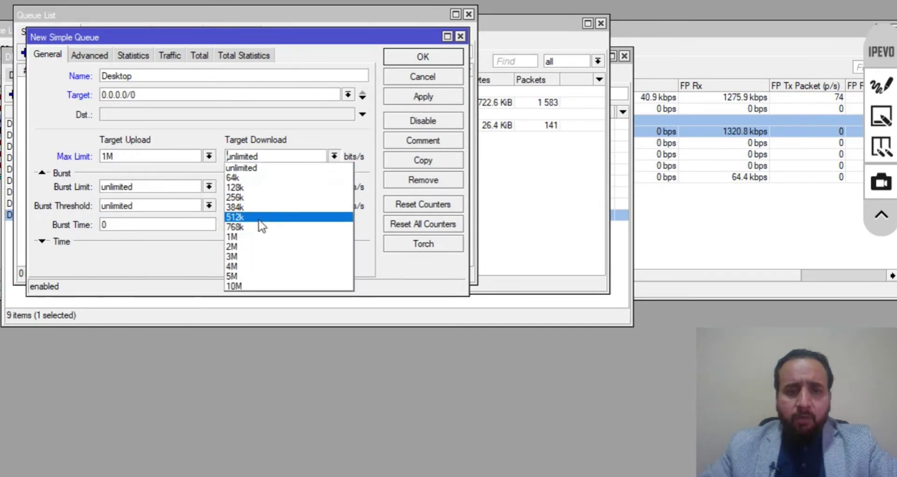
click(256, 247)
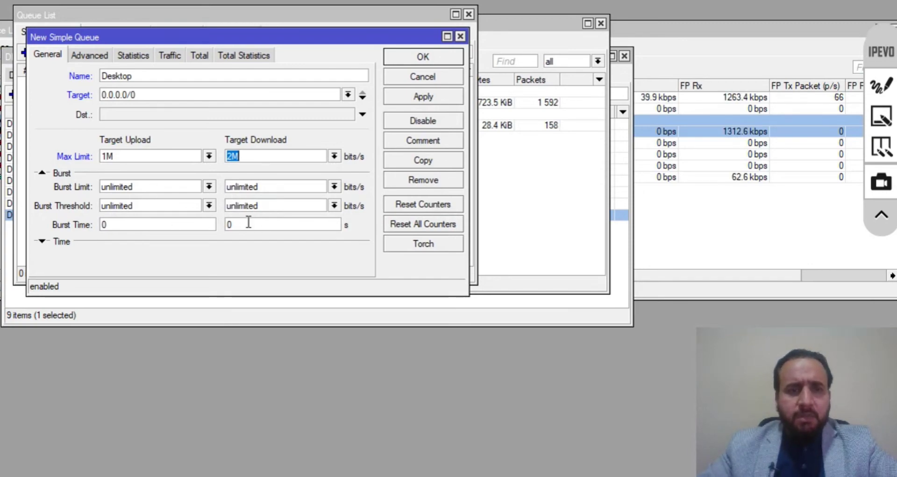
- Assign the packet mark Mark-Packet-Desktop to the new Desktop queue and save the queue
click(89, 55)
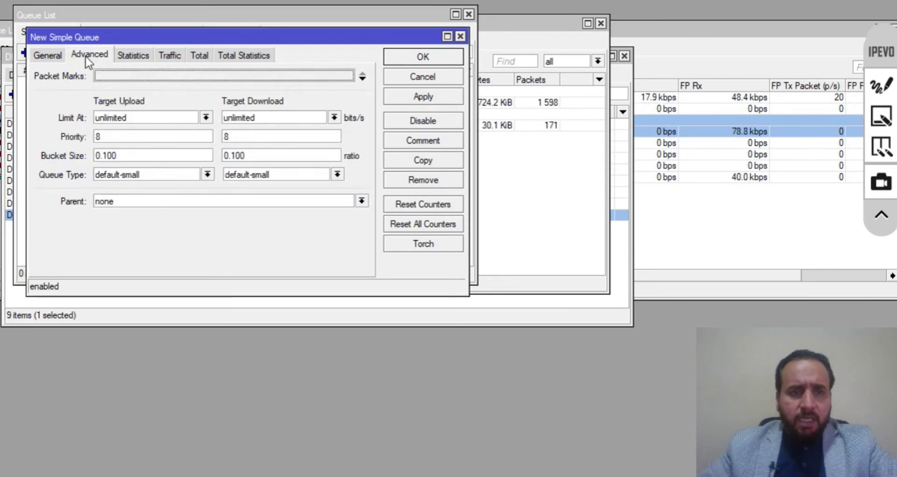
click(345, 79)
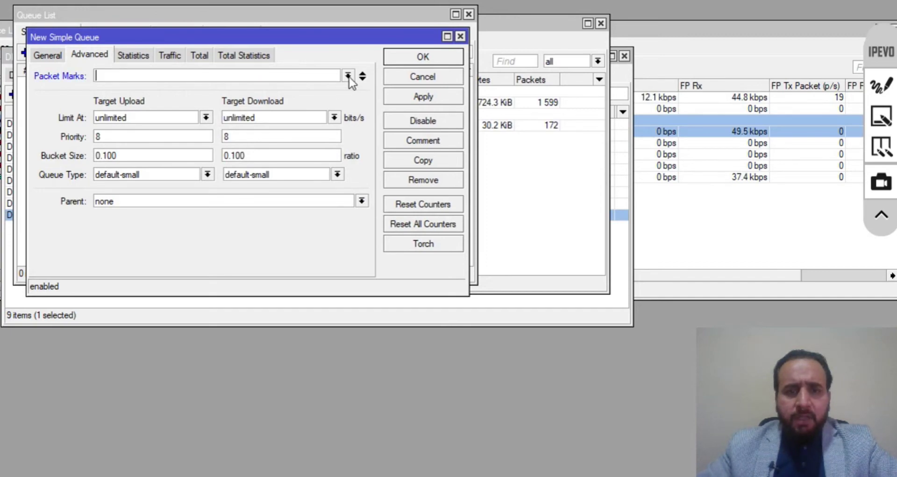
click(348, 76)
click(156, 97)
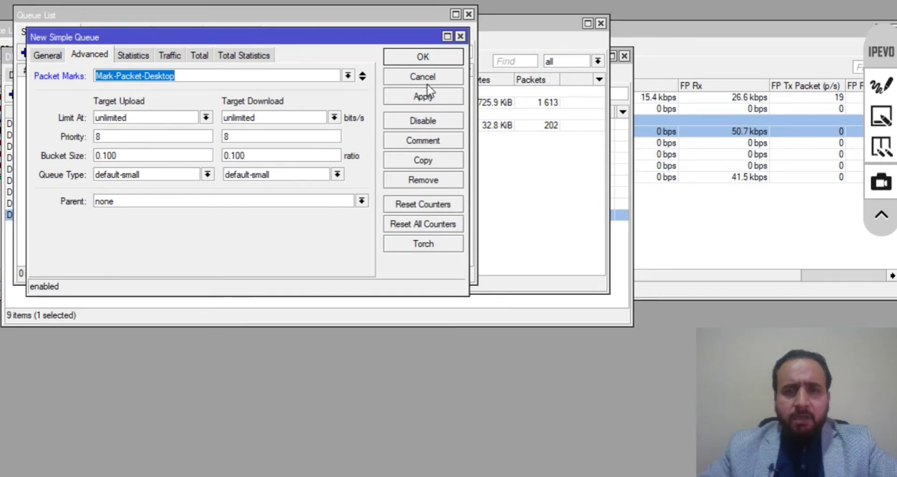
click(419, 98)
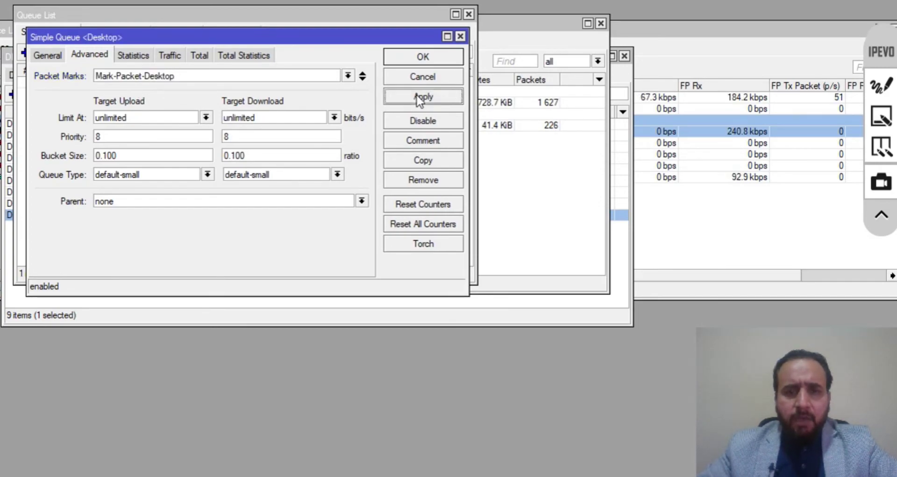
click(413, 57)
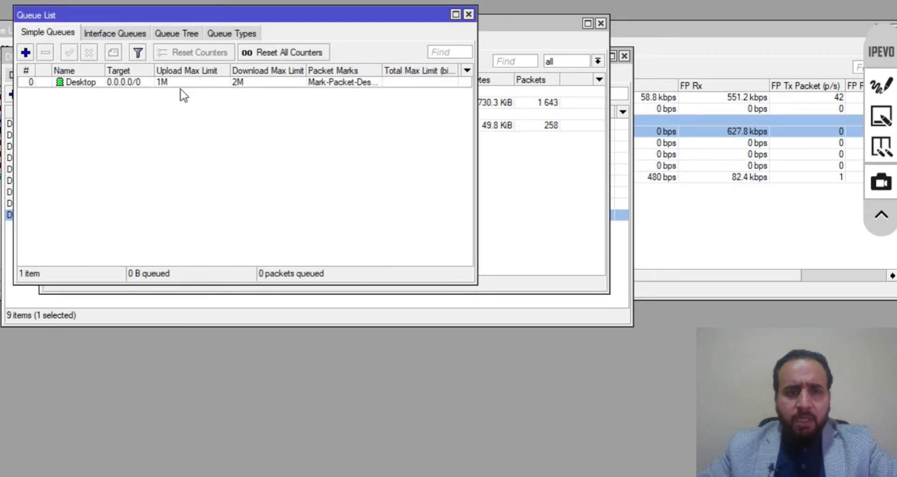
- Examine the Desktop queue's live upload and download traffic graphs with its window moved clear of the queue entry, then show the computer's desktop
double_click(132, 88)
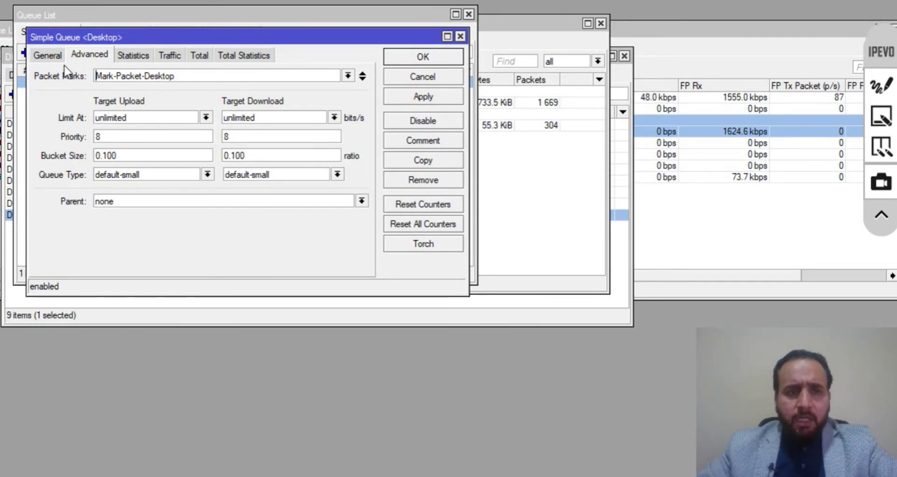
click(407, 77)
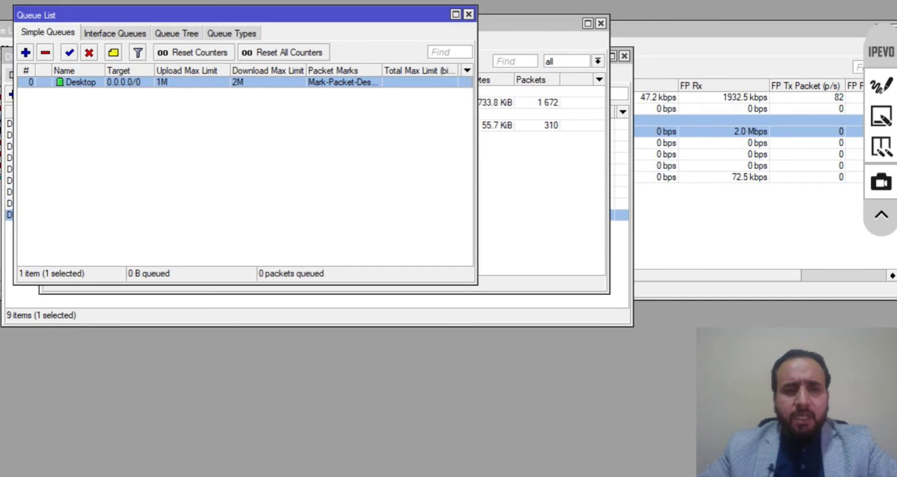
double_click(127, 83)
click(170, 56)
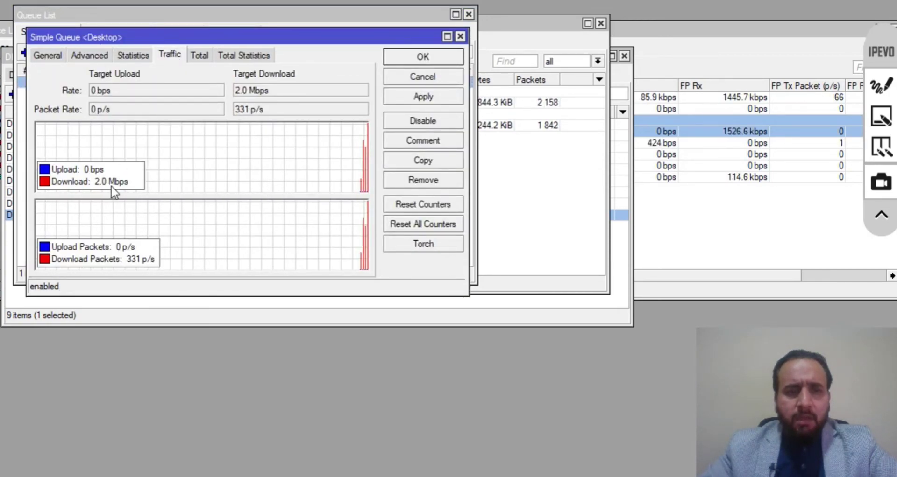
drag(145, 35, 363, 104)
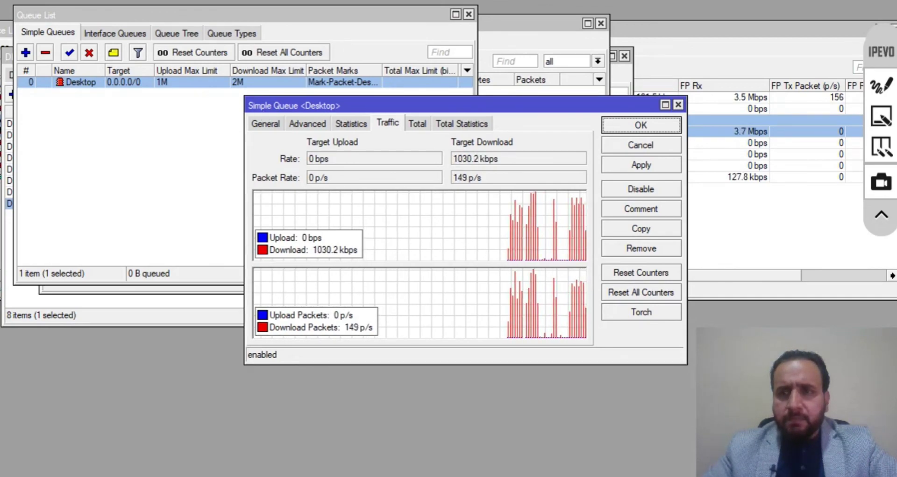
key(super+d)
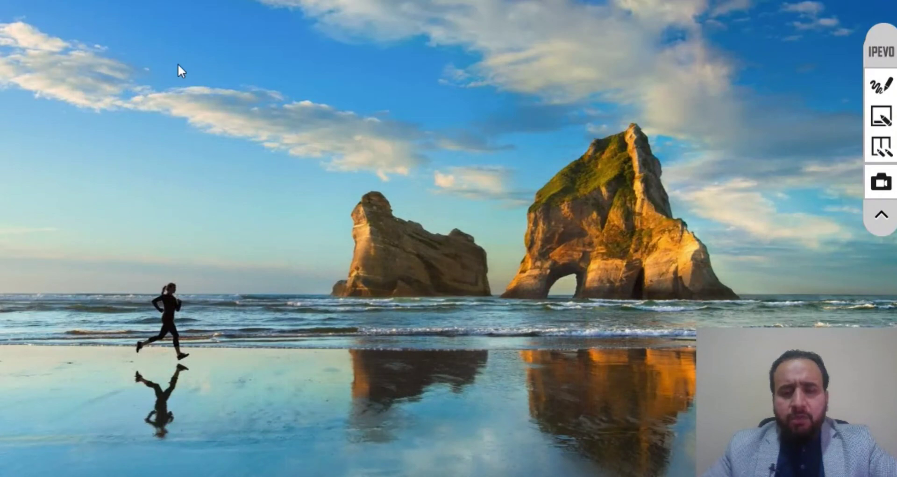